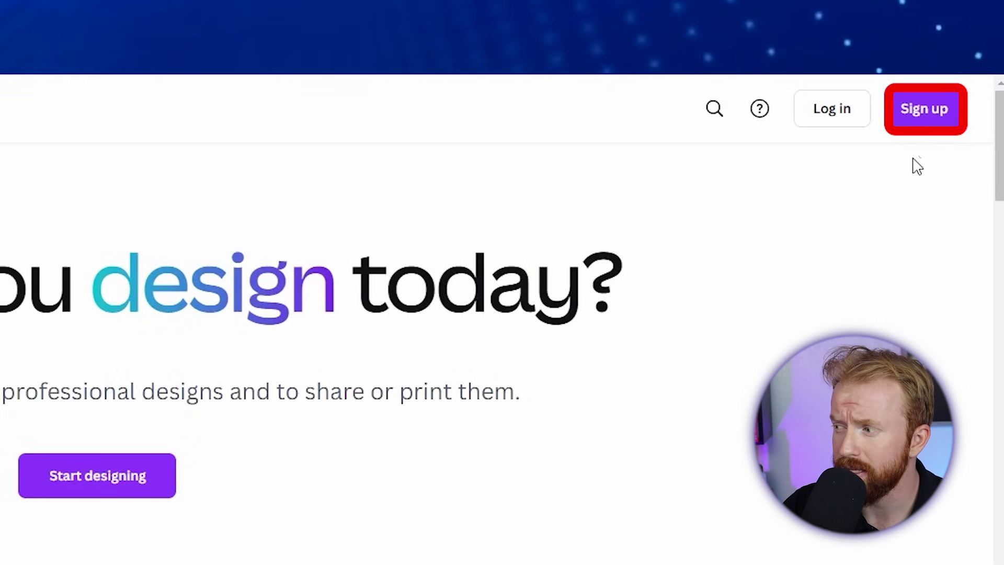
Sign in to Canva and search for 'business card' templates.
{"action": "left_click", "coordinate": [898, 116]}
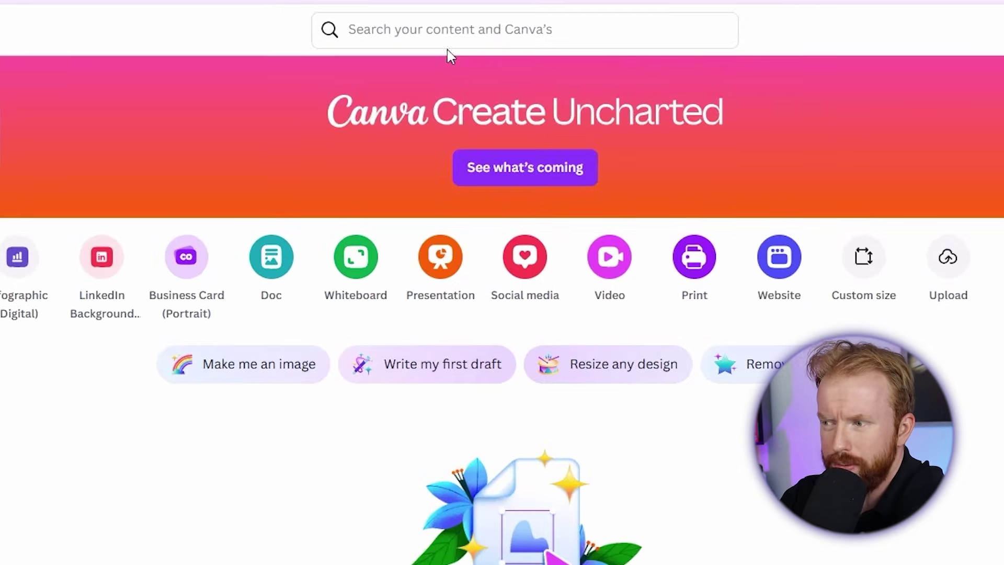
{"action": "left_click", "coordinate": [469, 68]}
{"action": "type", "text": "business card"}
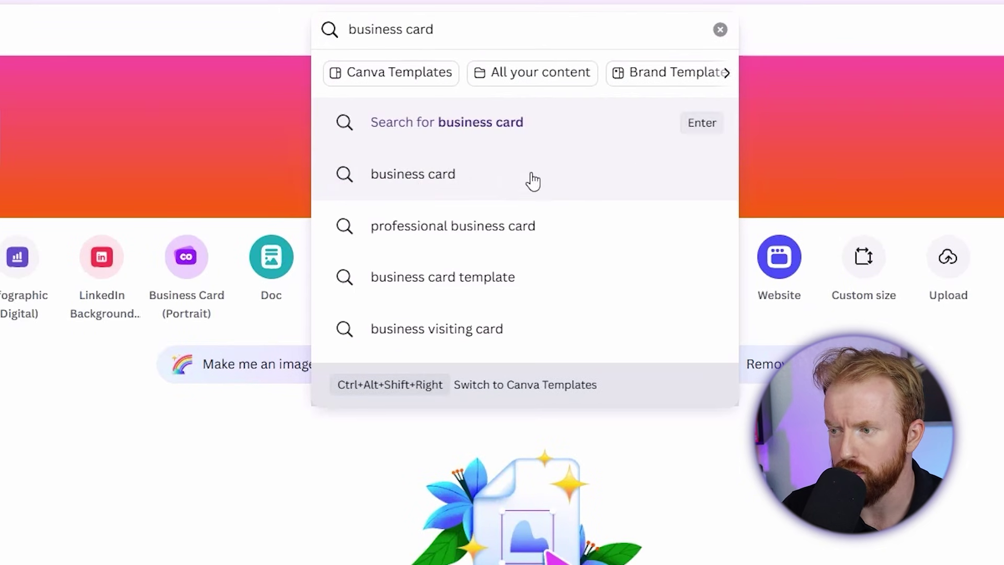
{"action": "left_click", "coordinate": [533, 181]}
Browse the roughly 20,000 business card template results.
{"action": "scroll", "coordinate": [465, 135], "scroll_direction": "down", "scroll_amount": 5}
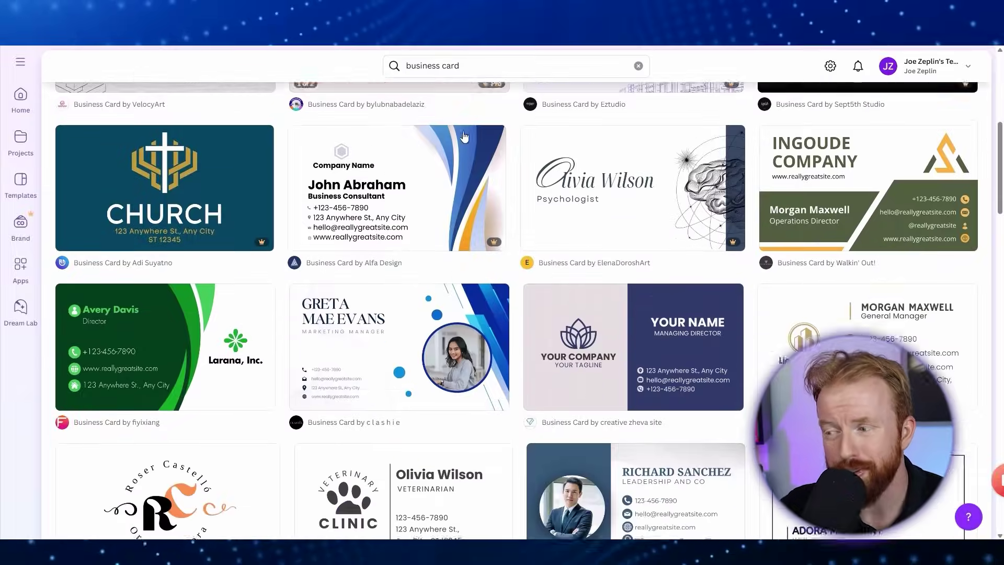
{"action": "scroll", "coordinate": [465, 136], "scroll_direction": "down", "scroll_amount": 1}
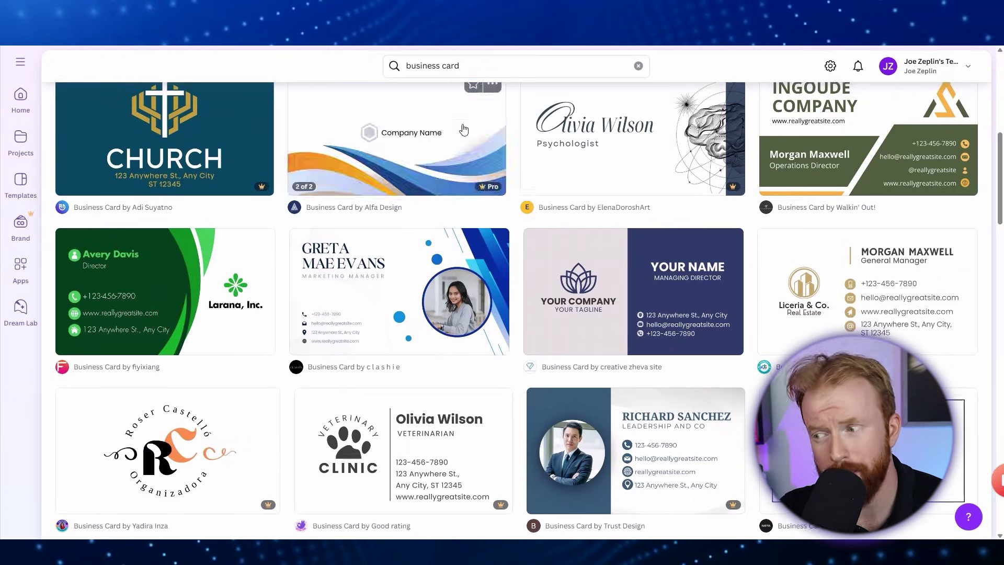
{"action": "scroll", "coordinate": [464, 130], "scroll_direction": "up", "scroll_amount": 8}
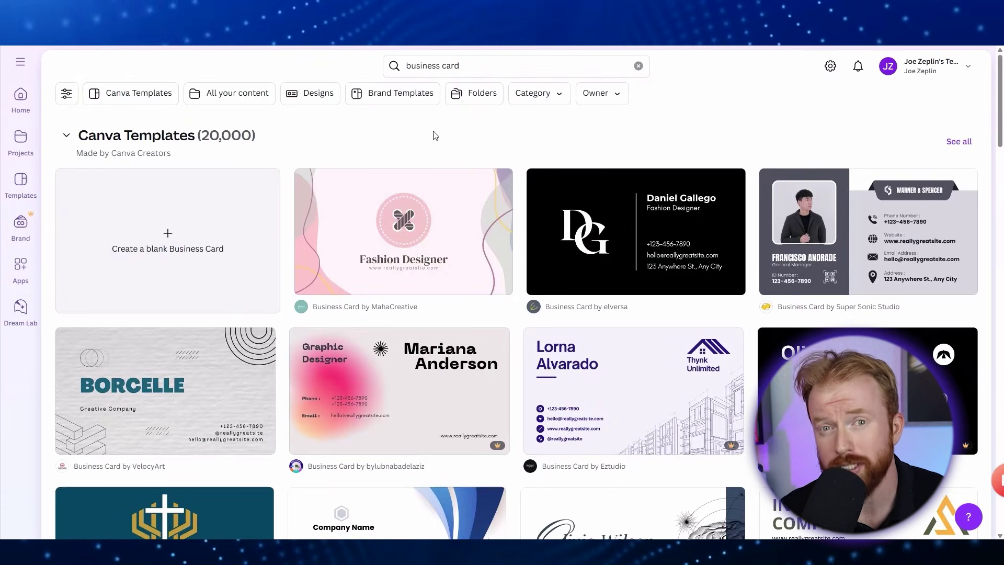
{"action": "scroll", "coordinate": [465, 135], "scroll_direction": "down", "scroll_amount": 7}
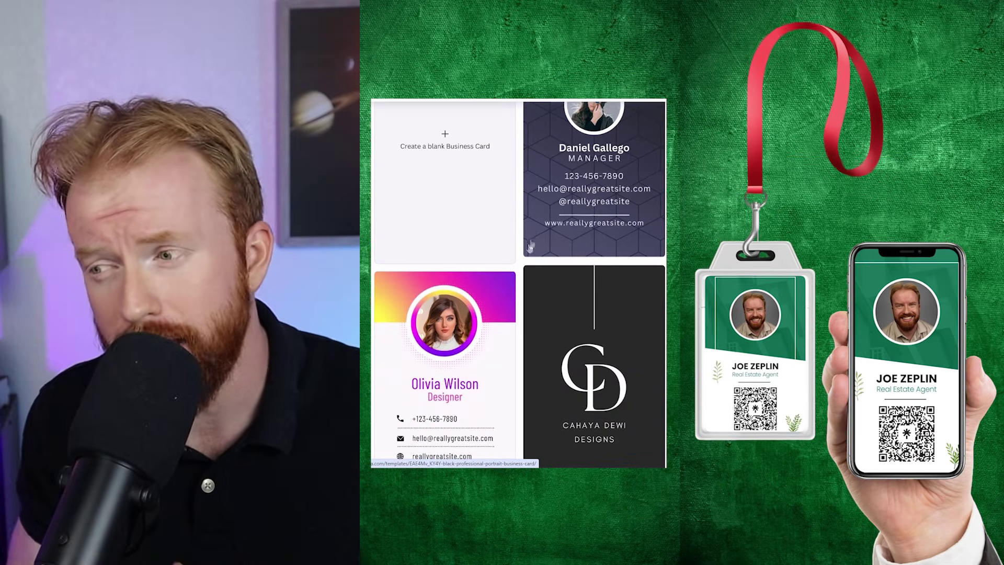
{"action": "scroll", "coordinate": [584, 384], "scroll_direction": "down", "scroll_amount": 1}
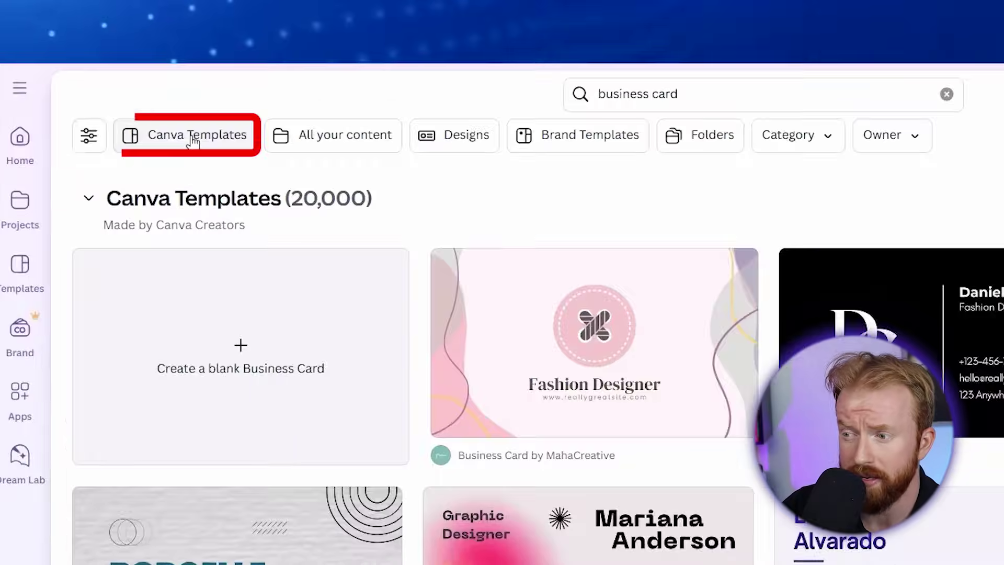
Filter the results to Canva Templates in Business Card (Portrait) format.
{"action": "left_click", "coordinate": [144, 106]}
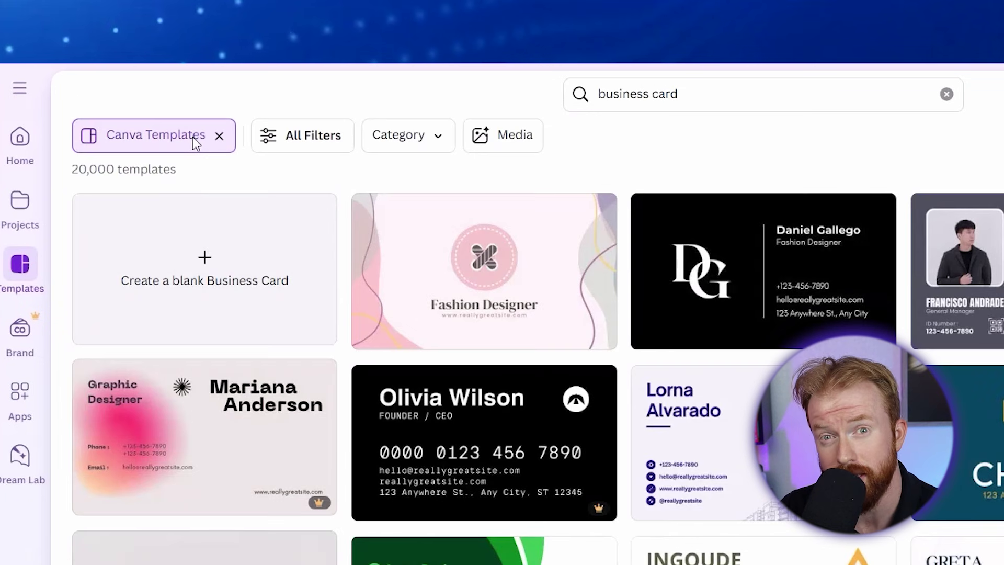
{"action": "left_click", "coordinate": [302, 137]}
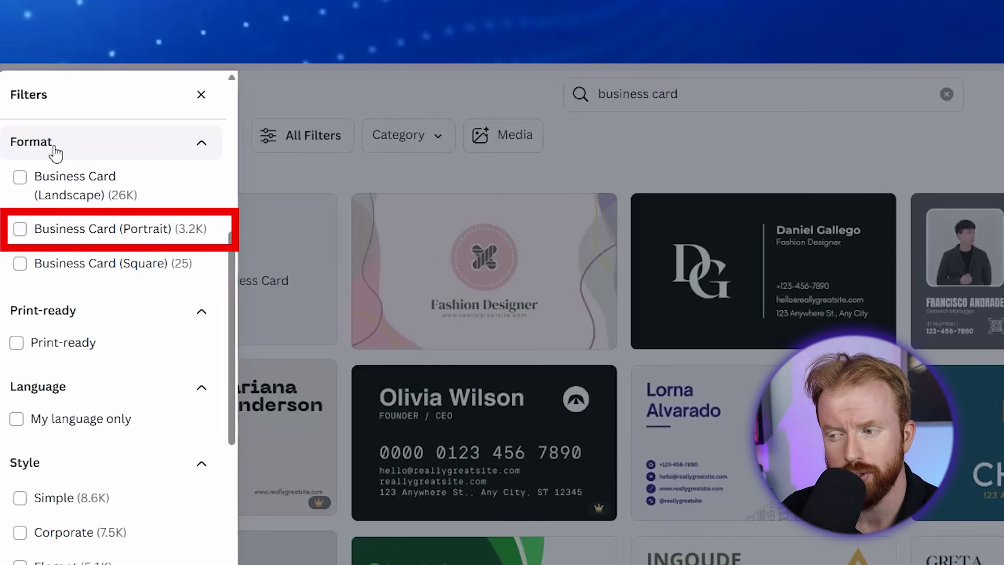
{"action": "left_click", "coordinate": [20, 229]}
{"action": "left_click", "coordinate": [112, 513]}
Scroll the portrait results to the green-and-white real estate template and open it.
{"action": "scroll", "coordinate": [583, 439], "scroll_direction": "down", "scroll_amount": 3}
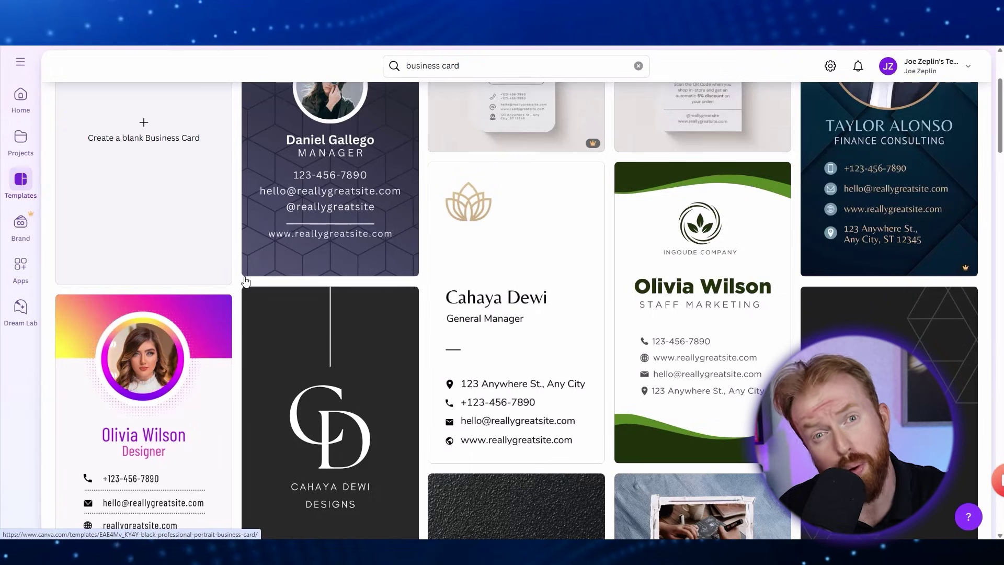
{"action": "scroll", "coordinate": [766, 374], "scroll_direction": "down", "scroll_amount": 1}
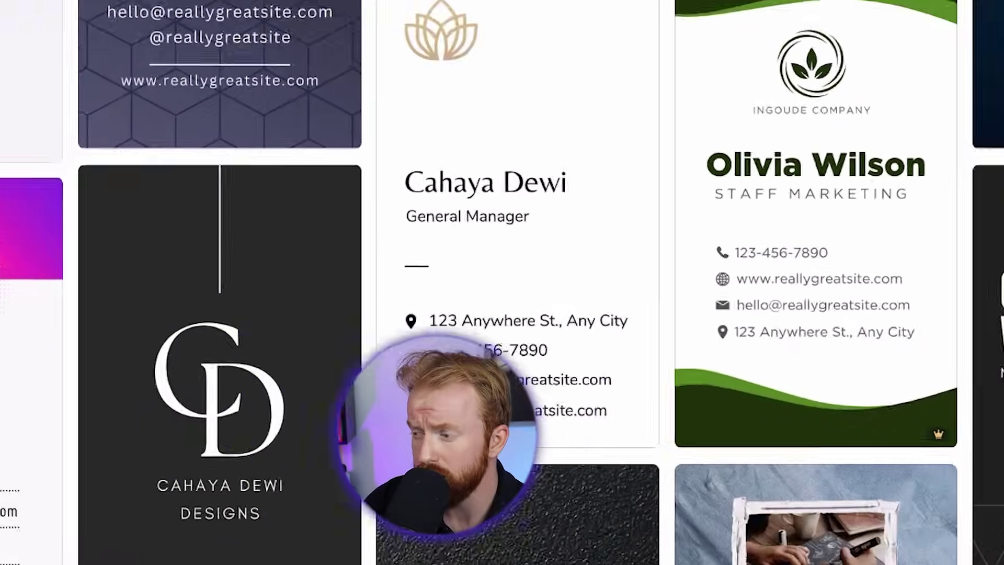
{"action": "scroll", "coordinate": [986, 341], "scroll_direction": "down", "scroll_amount": 10}
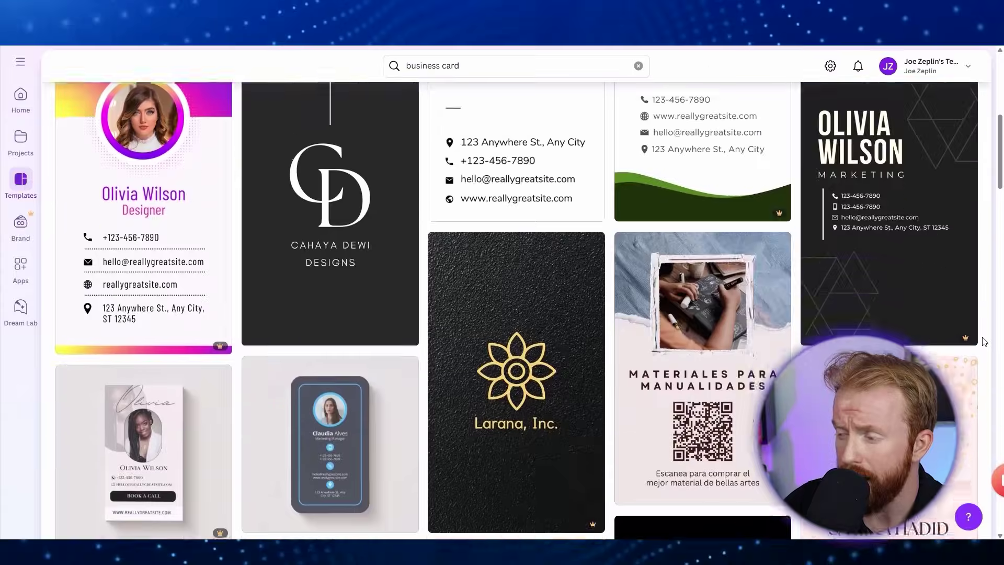
{"action": "scroll", "coordinate": [985, 342], "scroll_direction": "down", "scroll_amount": 15}
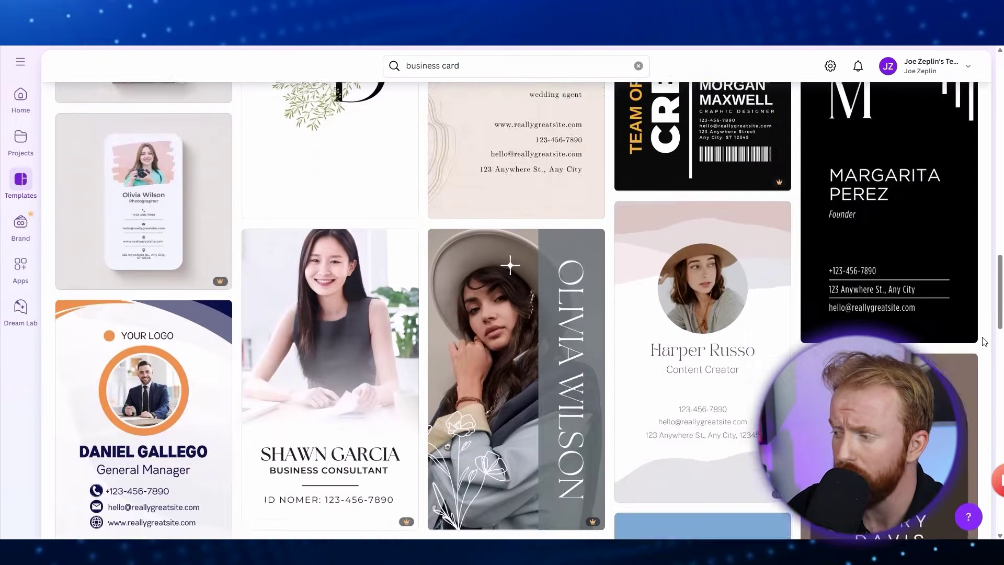
{"action": "scroll", "coordinate": [985, 342], "scroll_direction": "down", "scroll_amount": 5}
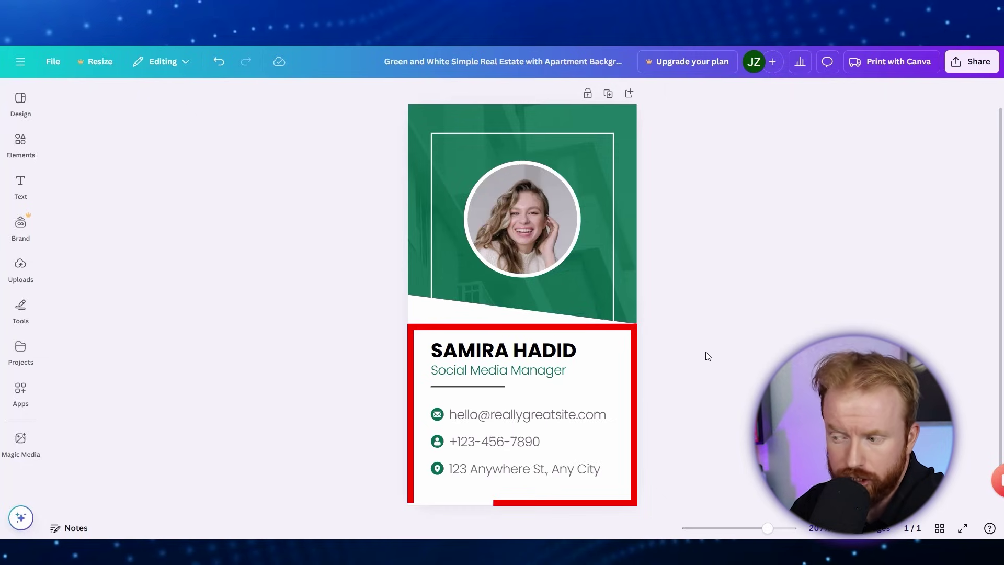
Replace the placeholder name with the agent's name and the title with 'Real Estate Agent'.
{"action": "double_click", "coordinate": [517, 353]}
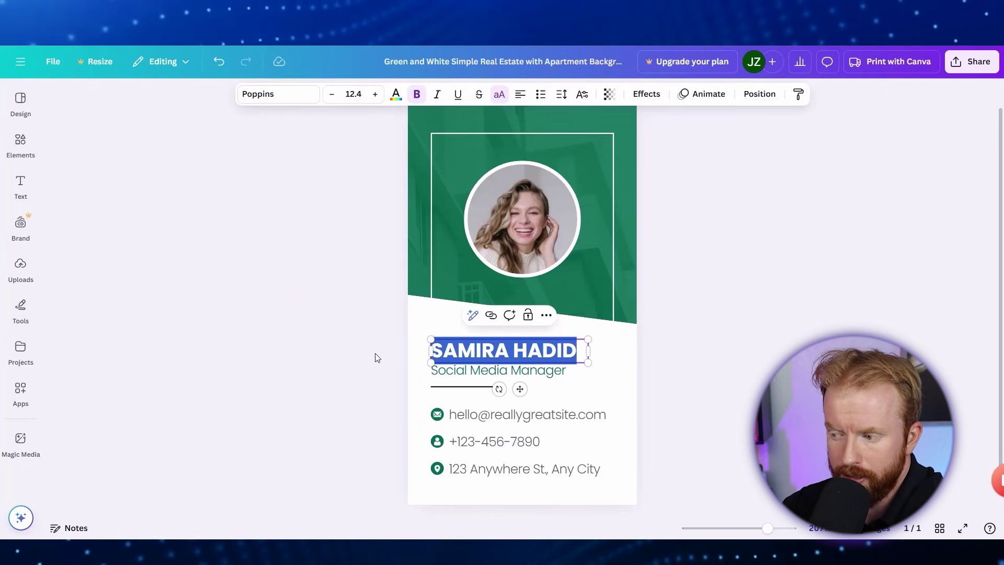
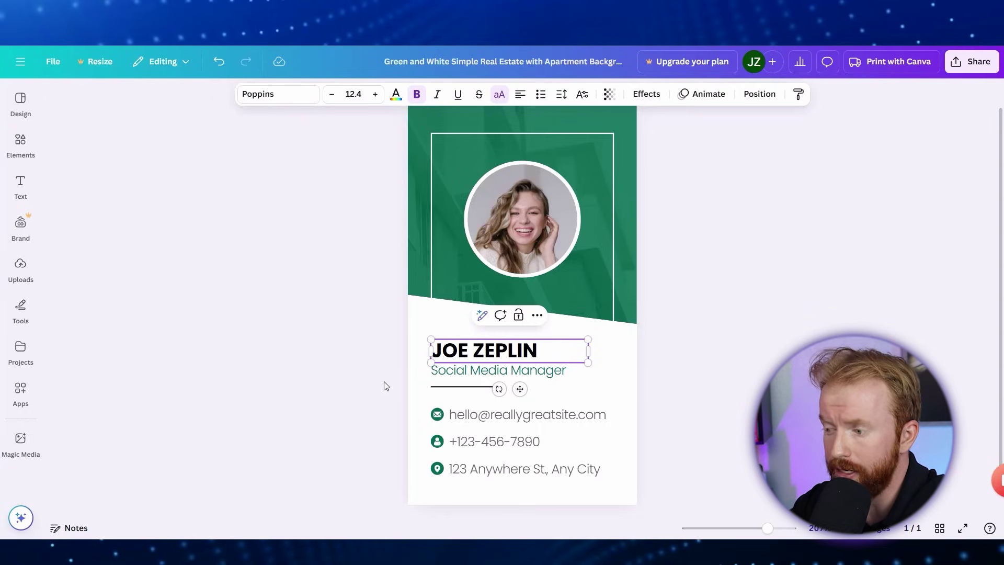
{"action": "triple_click", "coordinate": [442, 371]}
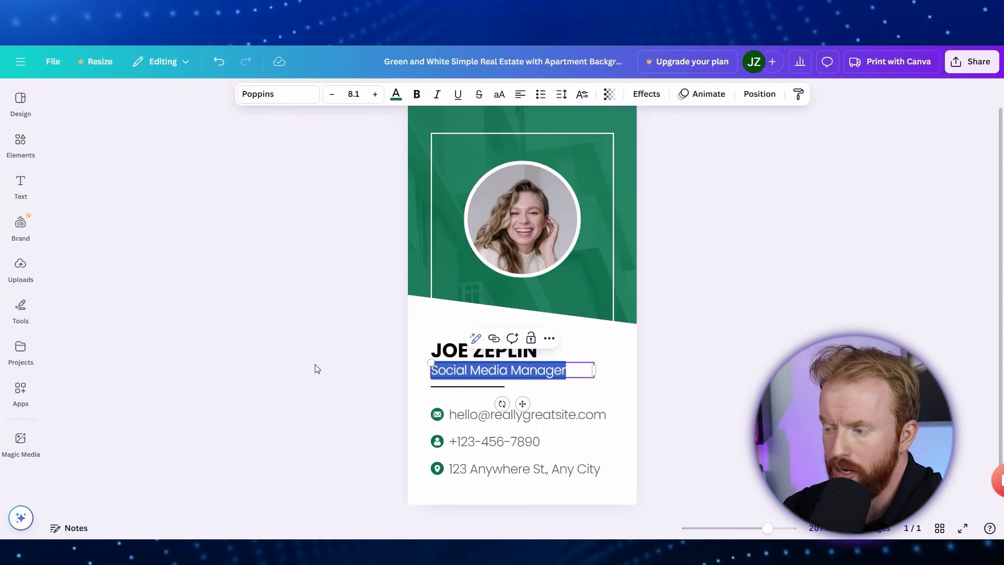
{"action": "type", "text": "Real Estate Agent"}
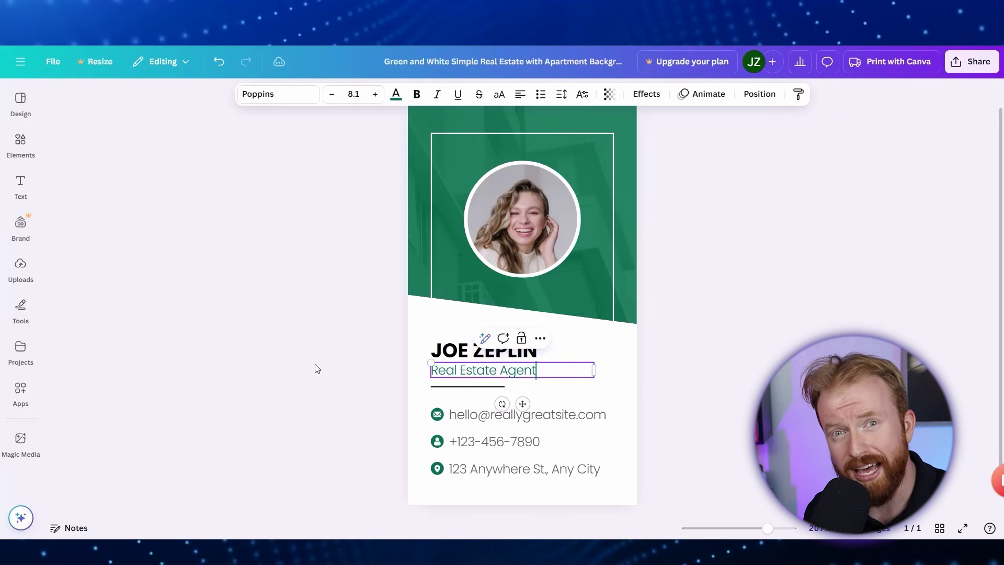
Stretch the name box to both card edges and centre it.
{"action": "left_click", "coordinate": [315, 369]}
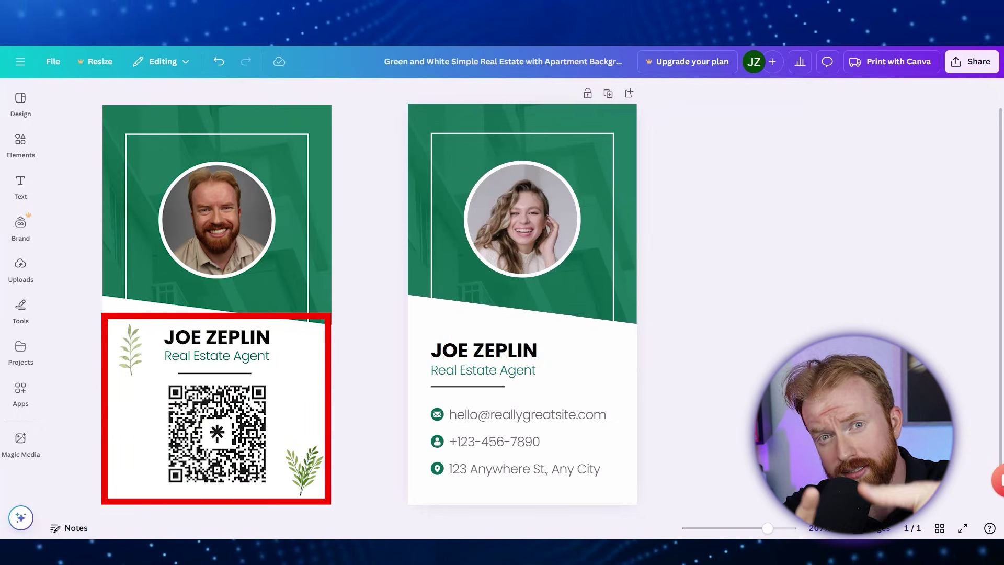
{"action": "left_click", "coordinate": [432, 359]}
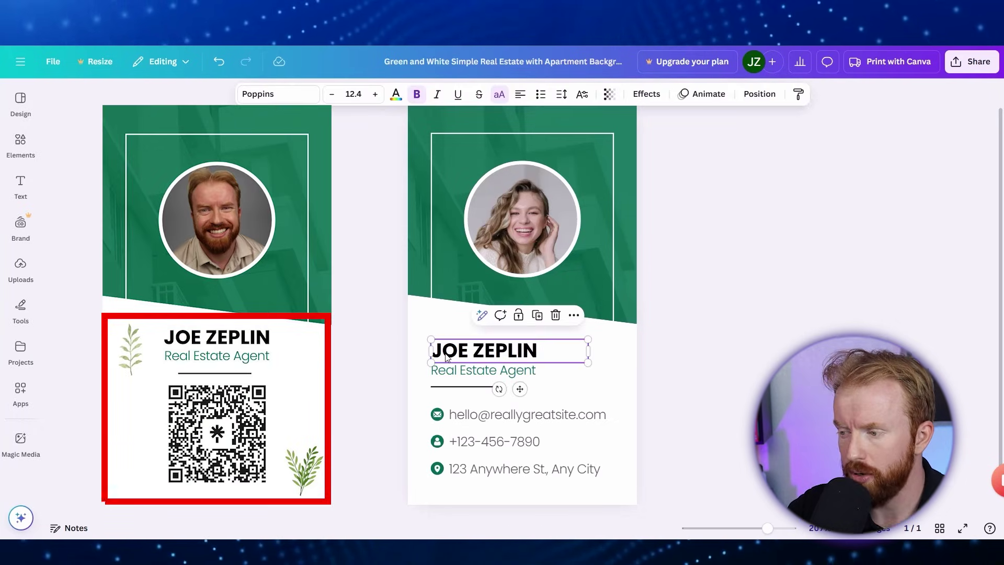
{"action": "left_click_drag", "start_coordinate": [429, 351], "coordinate": [408, 352]}
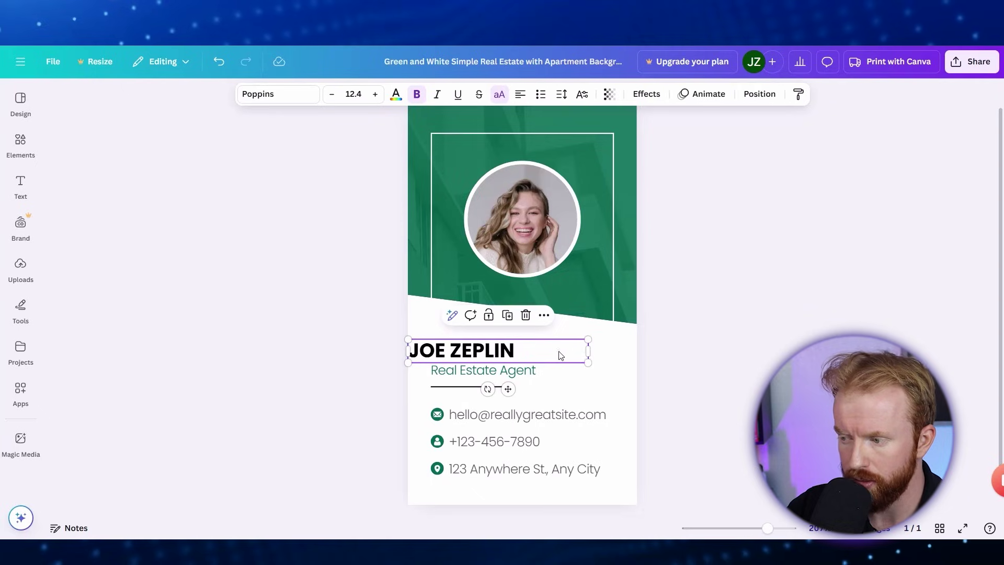
{"action": "left_click_drag", "start_coordinate": [589, 351], "coordinate": [639, 357]}
{"action": "left_click", "coordinate": [520, 95]}
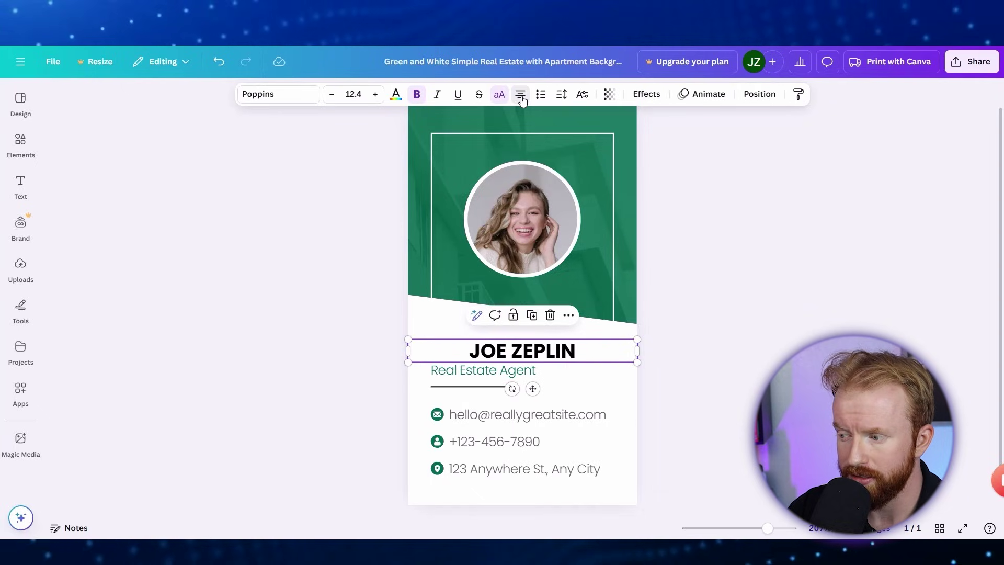
Widen the 'Real Estate Agent' title to the card edges and shift the divider right.
{"action": "left_click", "coordinate": [492, 372]}
{"action": "left_click_drag", "start_coordinate": [433, 371], "coordinate": [408, 372]}
{"action": "left_click_drag", "start_coordinate": [595, 370], "coordinate": [638, 370]}
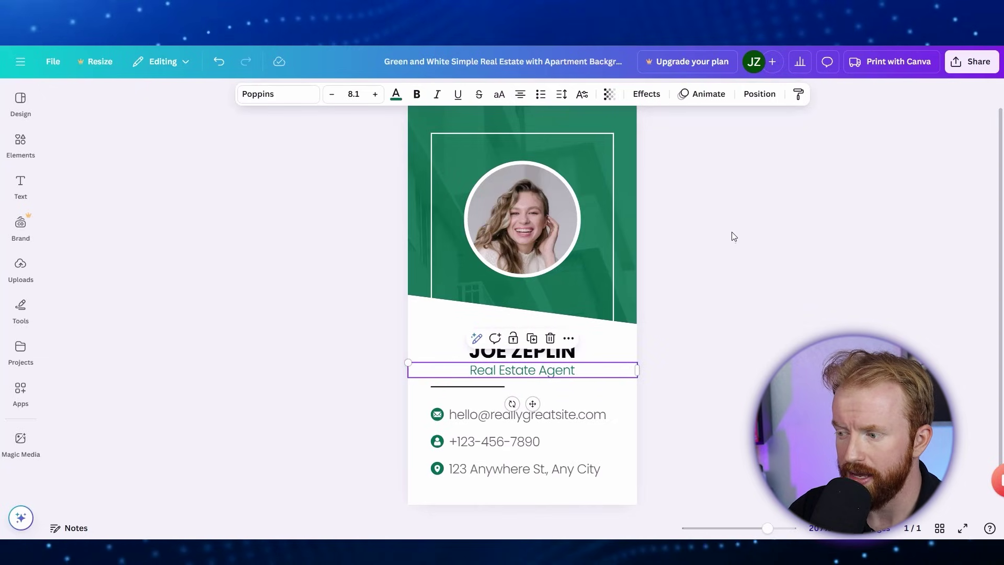
{"action": "left_click_drag", "start_coordinate": [492, 387], "coordinate": [505, 387]}
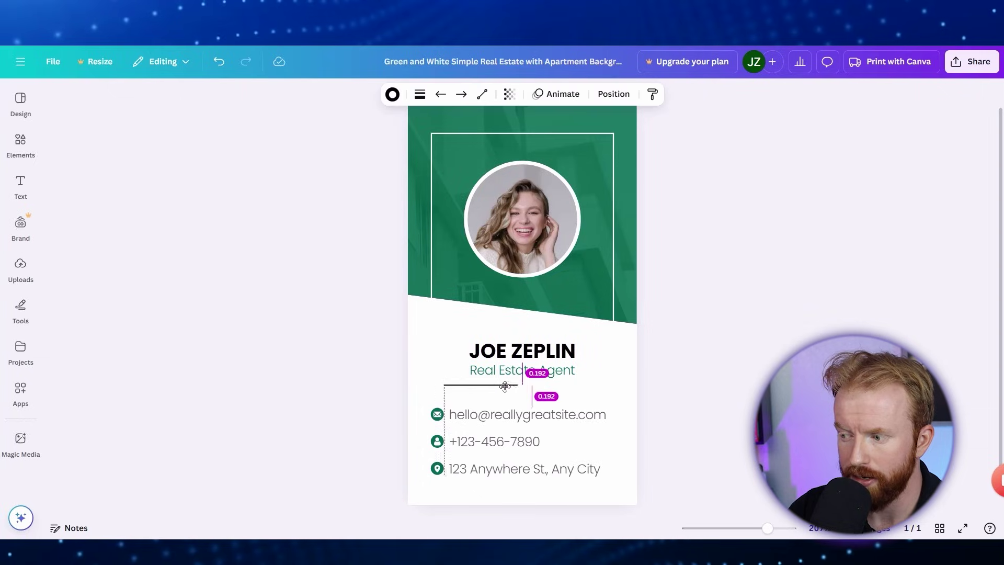
{"action": "left_click", "coordinate": [724, 368]}
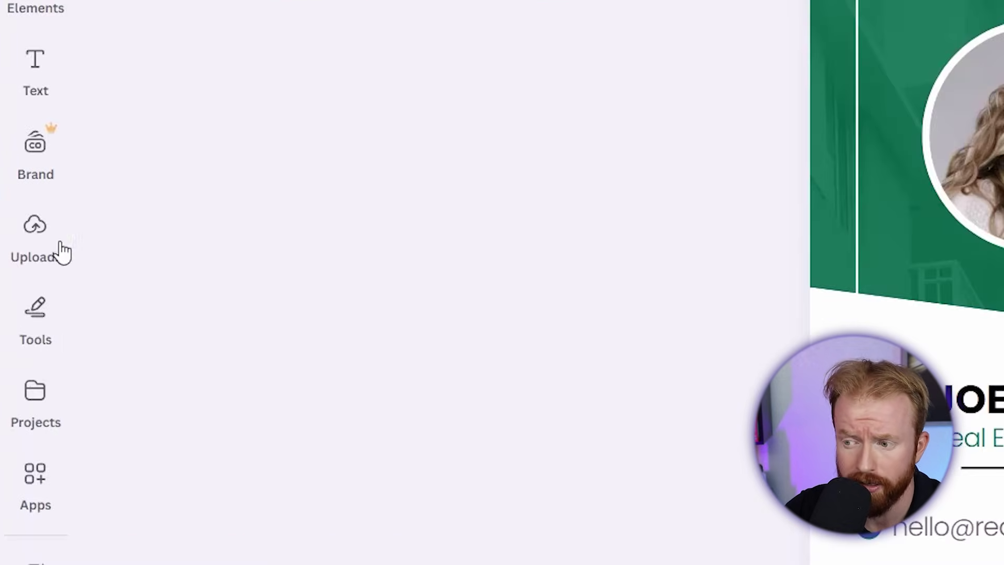
Upload the gray-background headshot and drop it into the circular photo frame.
{"action": "left_click", "coordinate": [63, 253]}
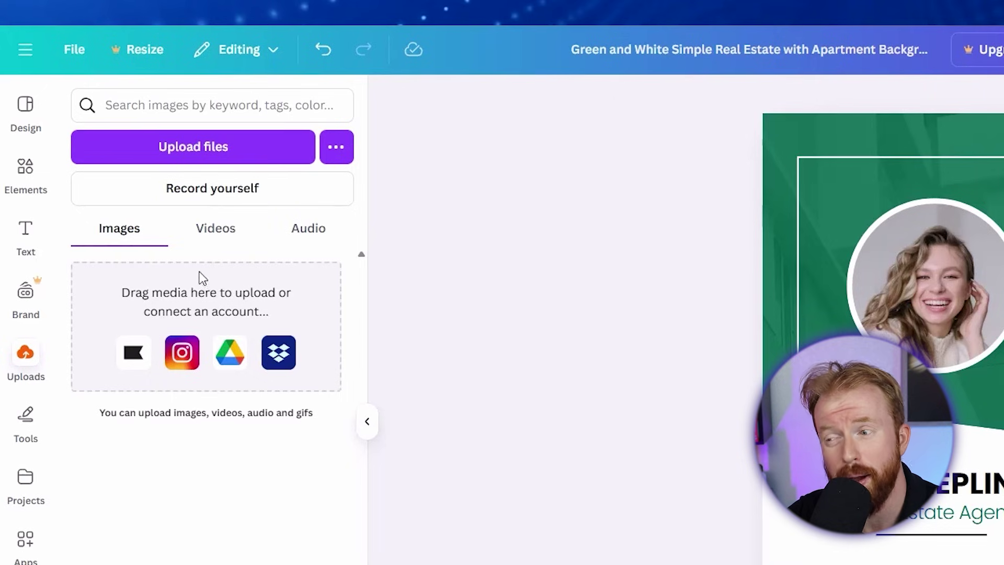
{"action": "left_click", "coordinate": [218, 155]}
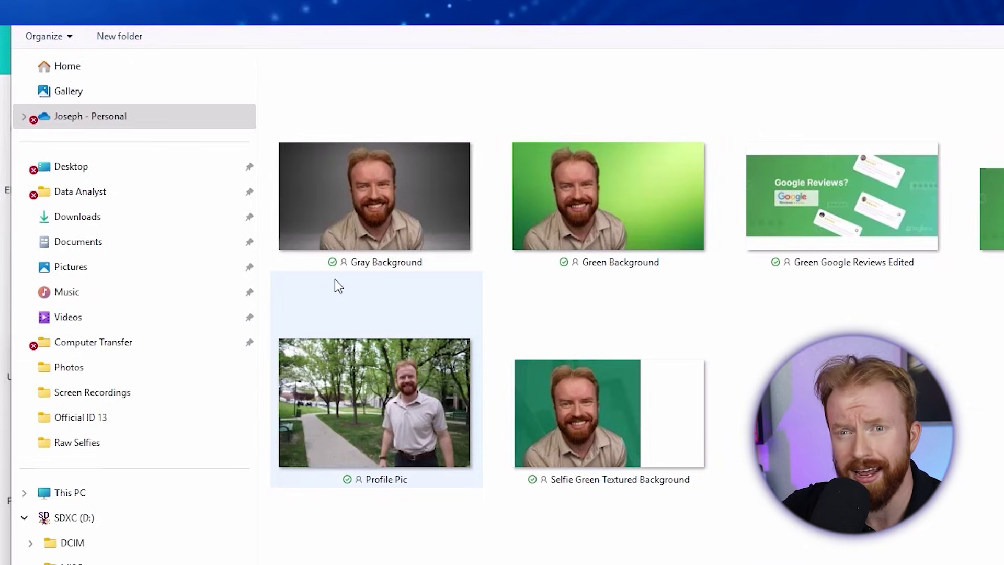
{"action": "double_click", "coordinate": [388, 208]}
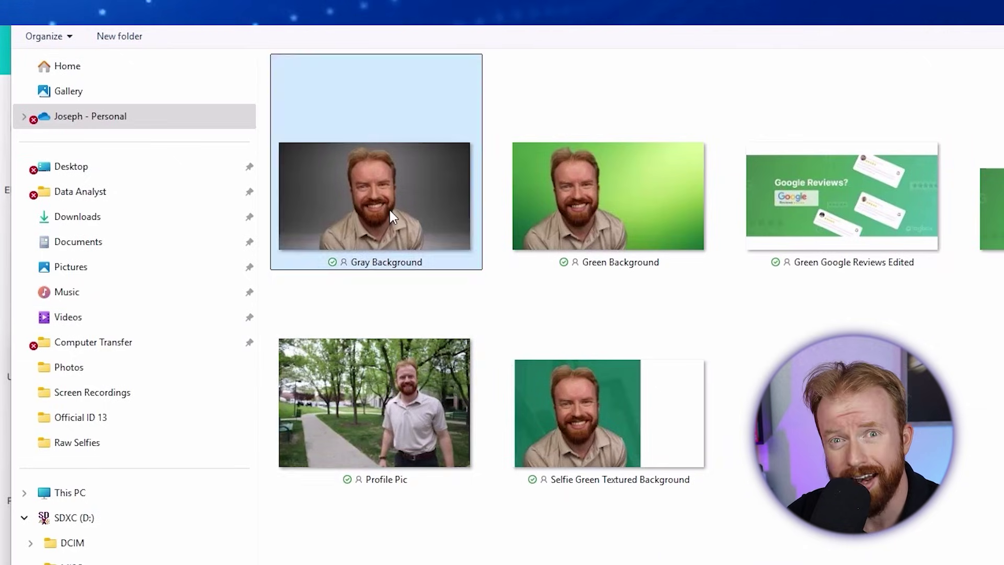
{"action": "left_click_drag", "start_coordinate": [161, 246], "coordinate": [606, 224]}
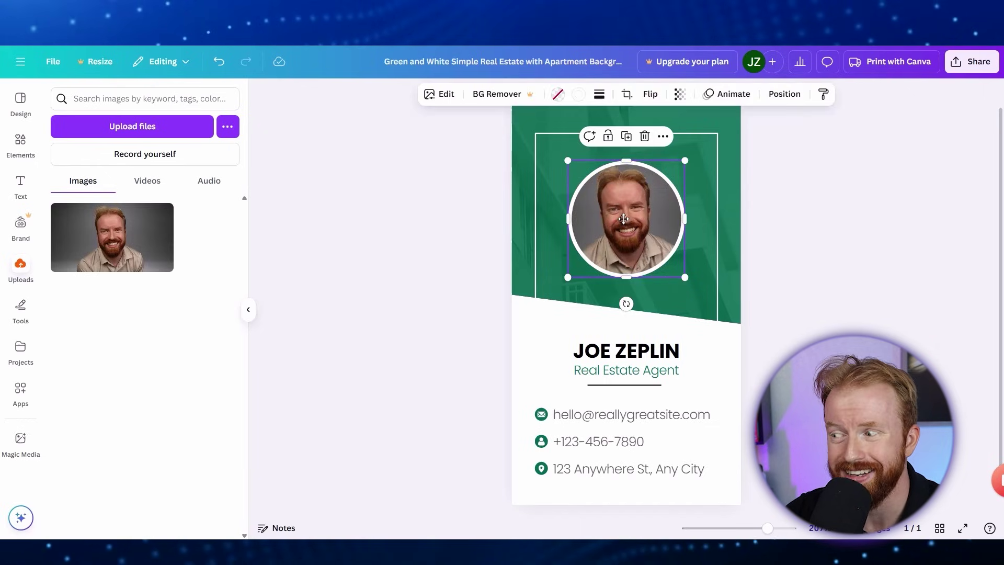
Crop-adjust the framed headshot so the face sits centred in the circle.
{"action": "double_click", "coordinate": [624, 219]}
{"action": "left_click_drag", "start_coordinate": [626, 221], "coordinate": [629, 221]}
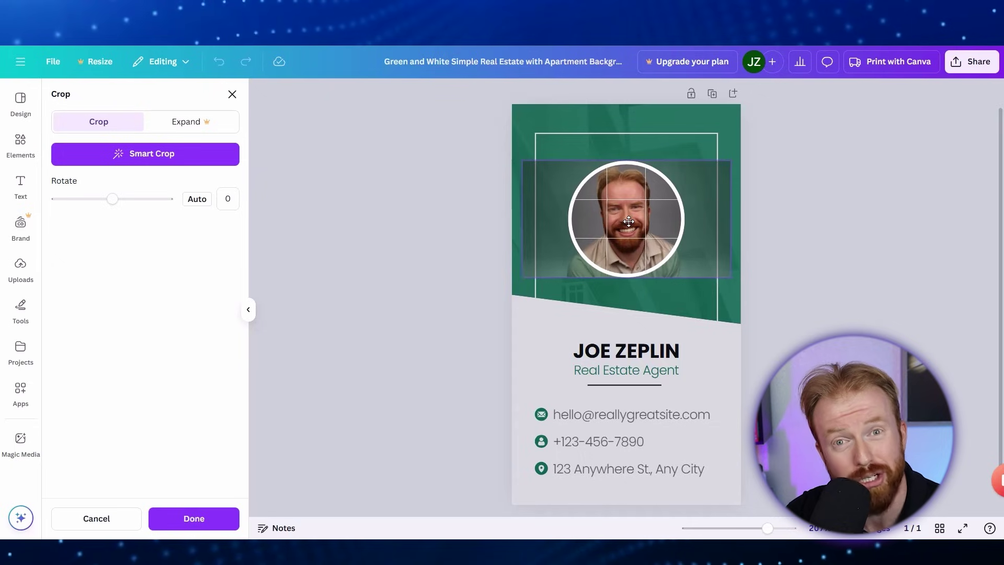
{"action": "left_click", "coordinate": [802, 224]}
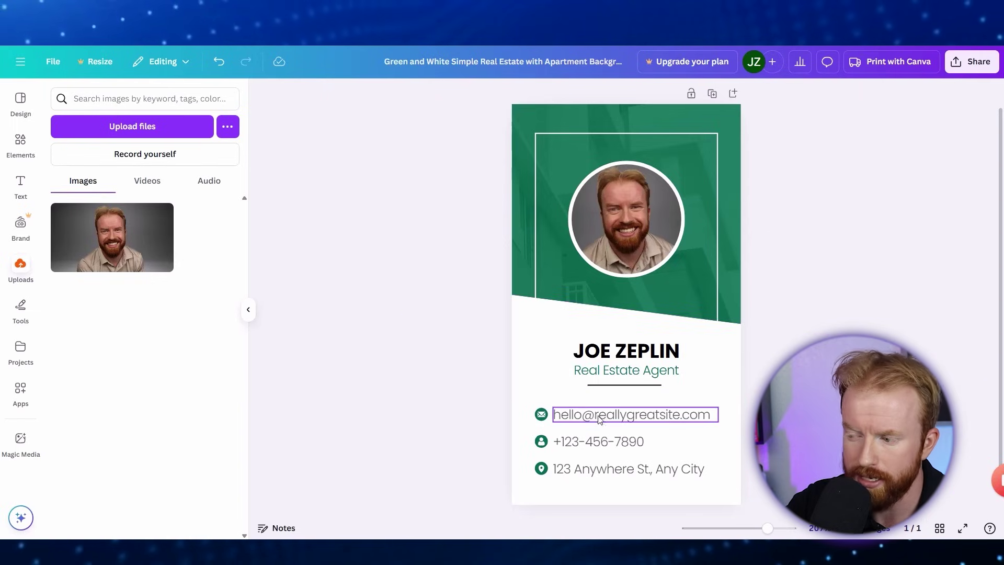
Delete the email and phone lines along with their envelope and phone icons.
{"action": "left_click", "coordinate": [687, 419]}
{"action": "left_click", "coordinate": [662, 384]}
{"action": "left_click", "coordinate": [542, 415]}
{"action": "left_click", "coordinate": [559, 384]}
{"action": "left_click", "coordinate": [601, 442]}
{"action": "left_click", "coordinate": [621, 410]}
{"action": "left_click", "coordinate": [541, 441]}
{"action": "left_click", "coordinate": [559, 410]}
Delete the address line and pin icon, then move the name, title and divider up.
{"action": "left_click", "coordinate": [610, 467]}
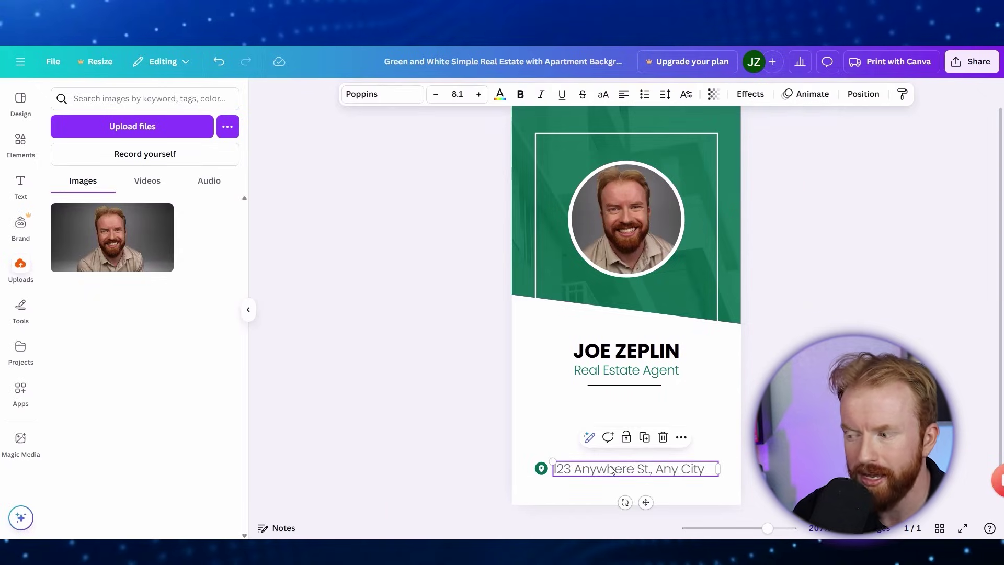
{"action": "key", "text": "Delete"}
{"action": "left_click", "coordinate": [542, 467]}
{"action": "left_click", "coordinate": [559, 437]}
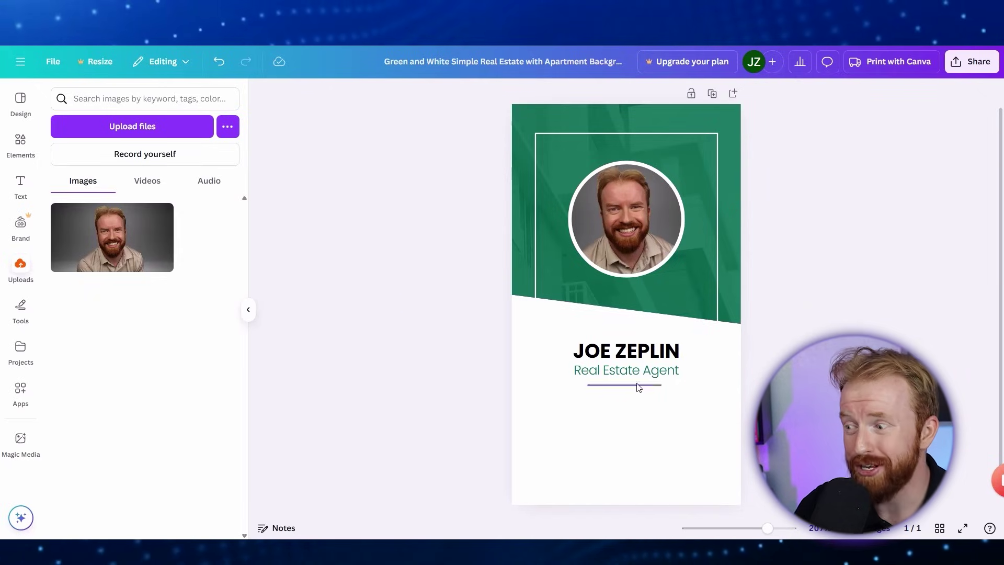
{"action": "left_click_drag", "start_coordinate": [643, 356], "coordinate": [651, 372]}
{"action": "left_click", "coordinate": [643, 370]}
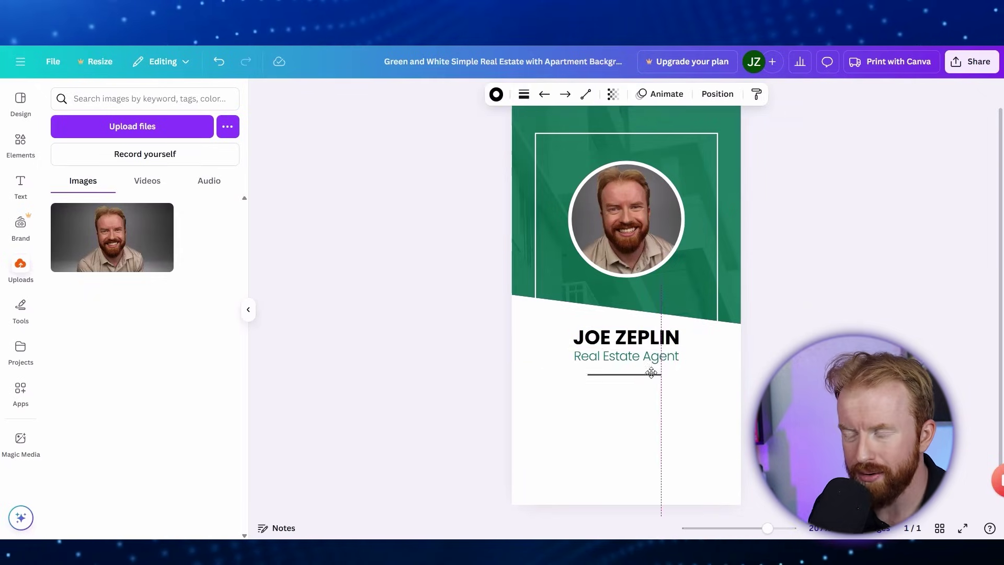
{"action": "left_click", "coordinate": [762, 363]}
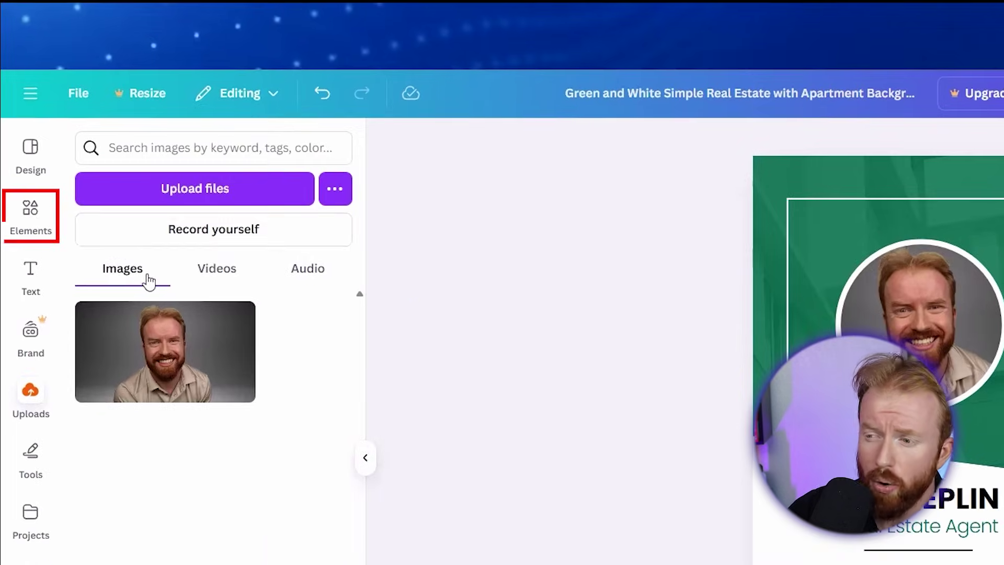
Search the Elements library for 'green plants' and show all plant graphics.
{"action": "left_click", "coordinate": [23, 163]}
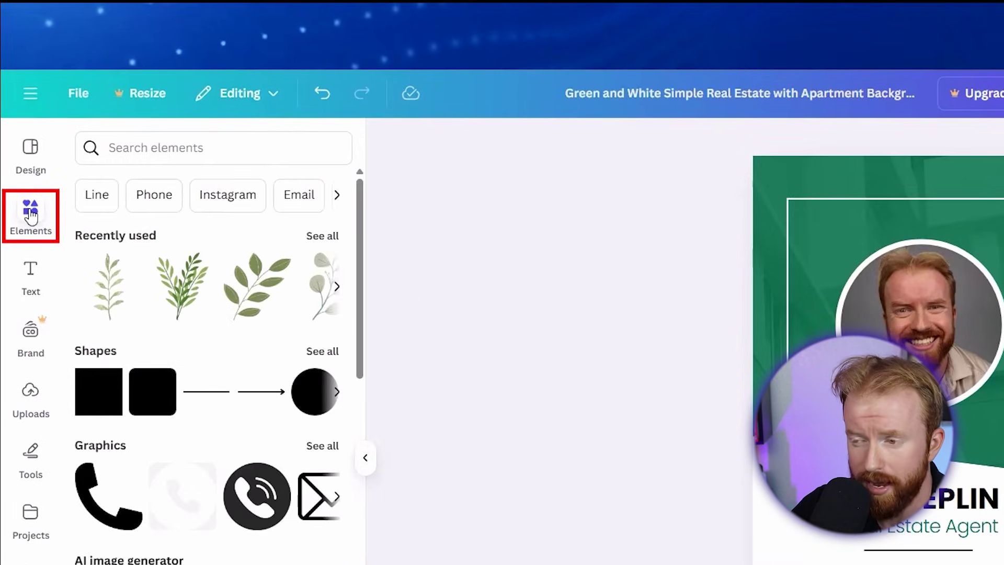
{"action": "left_click", "coordinate": [142, 149]}
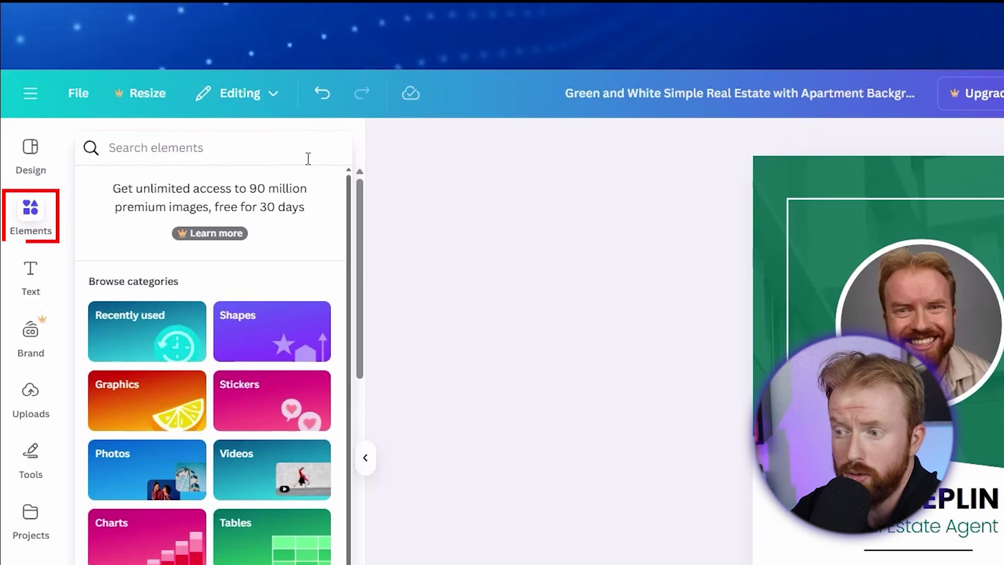
{"action": "type", "text": "green plants"}
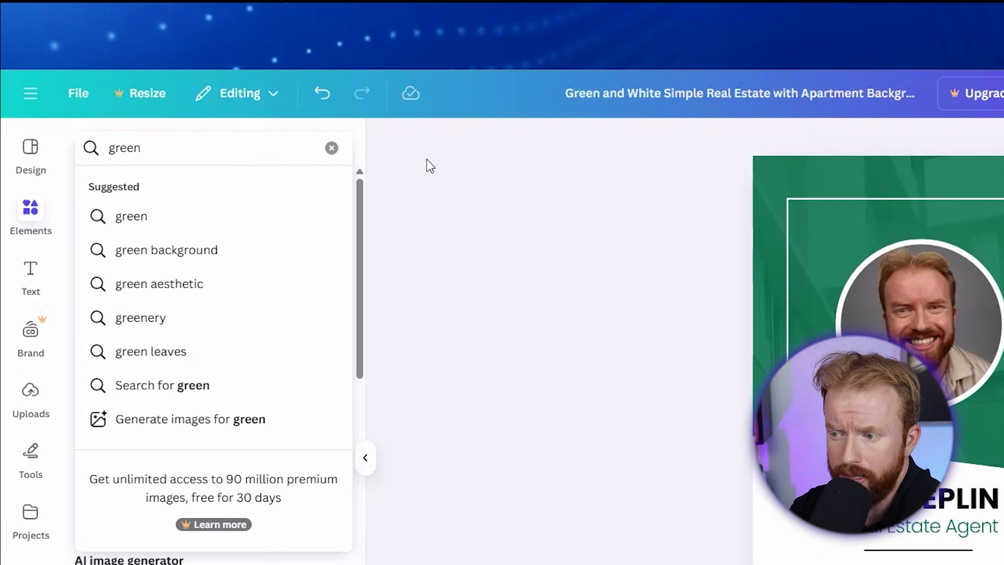
{"action": "key", "text": "Return"}
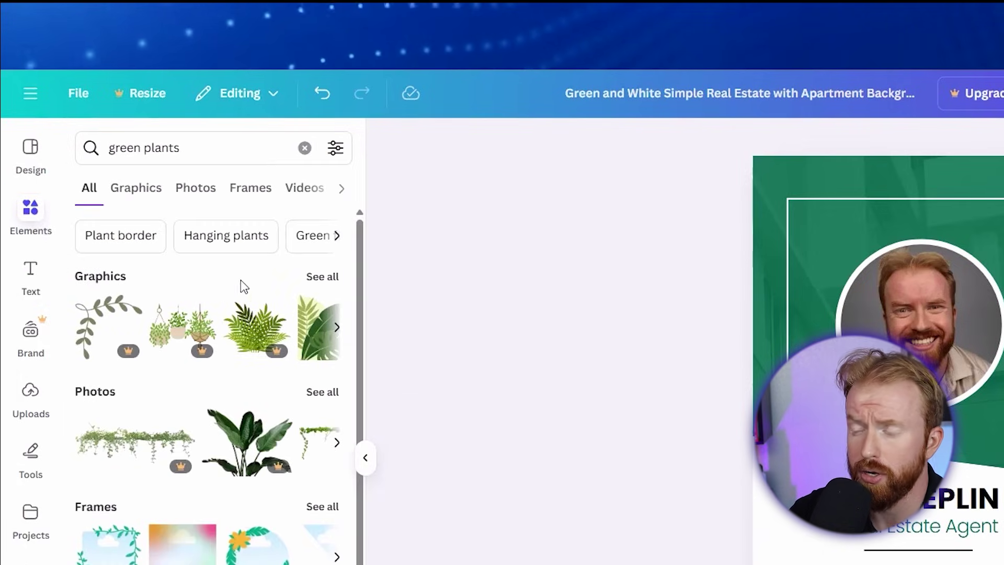
{"action": "left_click", "coordinate": [313, 280]}
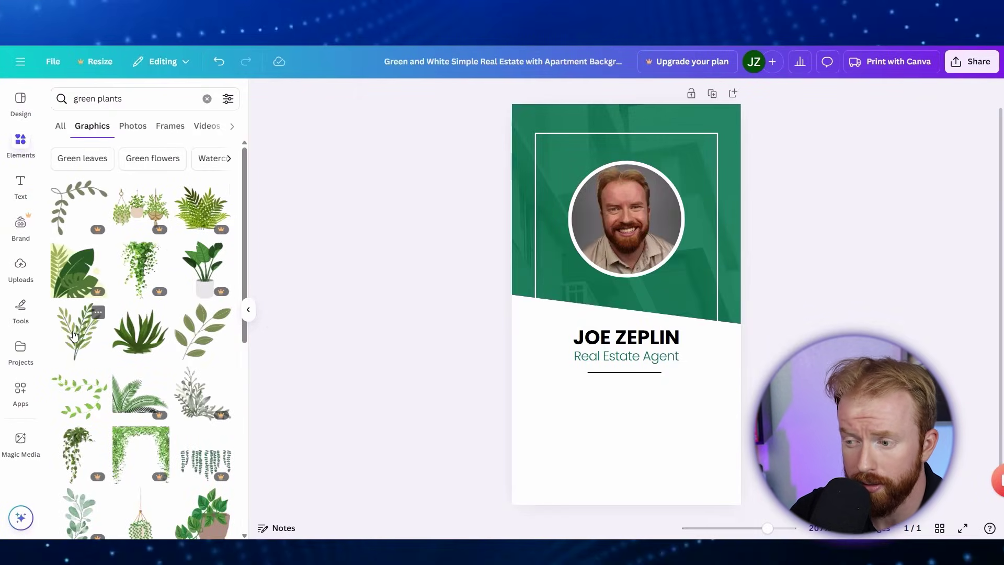
Add two plant graphics to the card and shrink them into the corners.
{"action": "left_click_drag", "start_coordinate": [110, 483], "coordinate": [664, 504]}
{"action": "left_click_drag", "start_coordinate": [452, 344], "coordinate": [592, 444]}
{"action": "left_click_drag", "start_coordinate": [559, 473], "coordinate": [706, 473]}
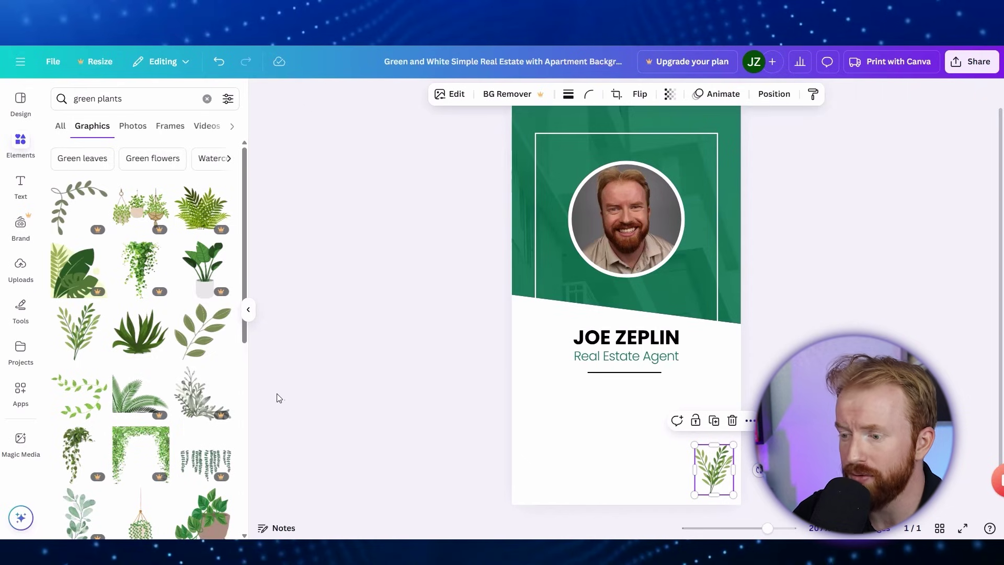
{"action": "scroll", "coordinate": [172, 370], "scroll_direction": "down", "scroll_amount": 4}
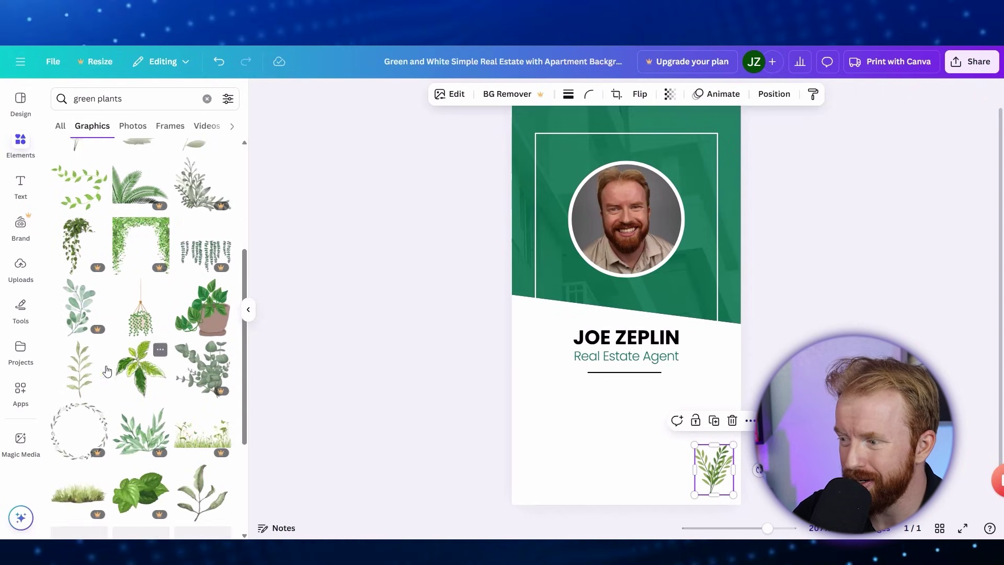
{"action": "left_click_drag", "start_coordinate": [107, 372], "coordinate": [128, 373]}
{"action": "left_click_drag", "start_coordinate": [442, 375], "coordinate": [561, 205]}
{"action": "mouse_move", "coordinate": [690, 165]}
{"action": "left_mouse_down"}
{"action": "mouse_move", "coordinate": [553, 468]}
{"action": "mouse_move", "coordinate": [538, 340]}
{"action": "left_mouse_up"}
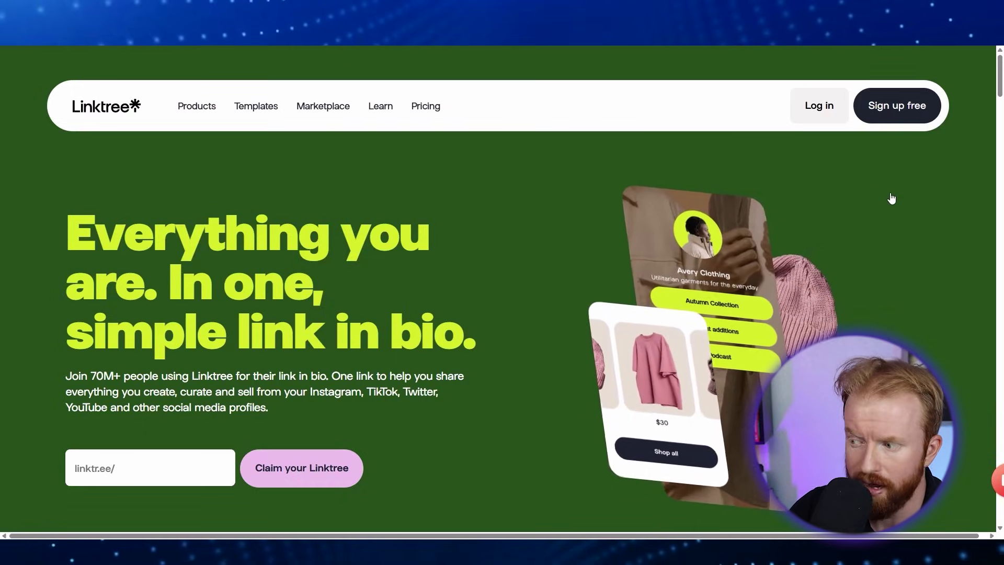
Sign up for a free Linktree account and claim a real-estate username.
{"action": "left_click", "coordinate": [891, 107]}
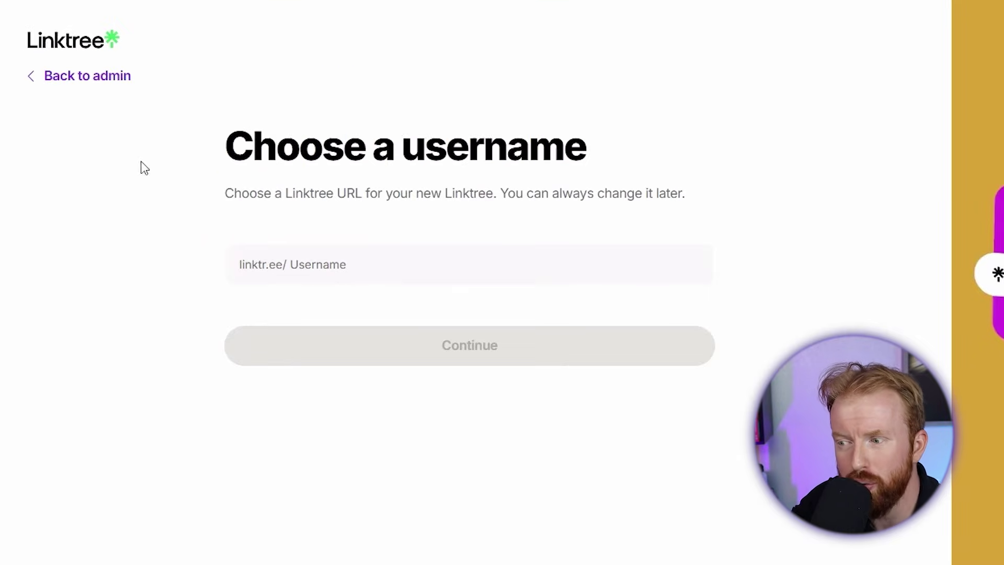
{"action": "left_click_drag", "start_coordinate": [221, 151], "coordinate": [567, 149]}
{"action": "left_click", "coordinate": [630, 153]}
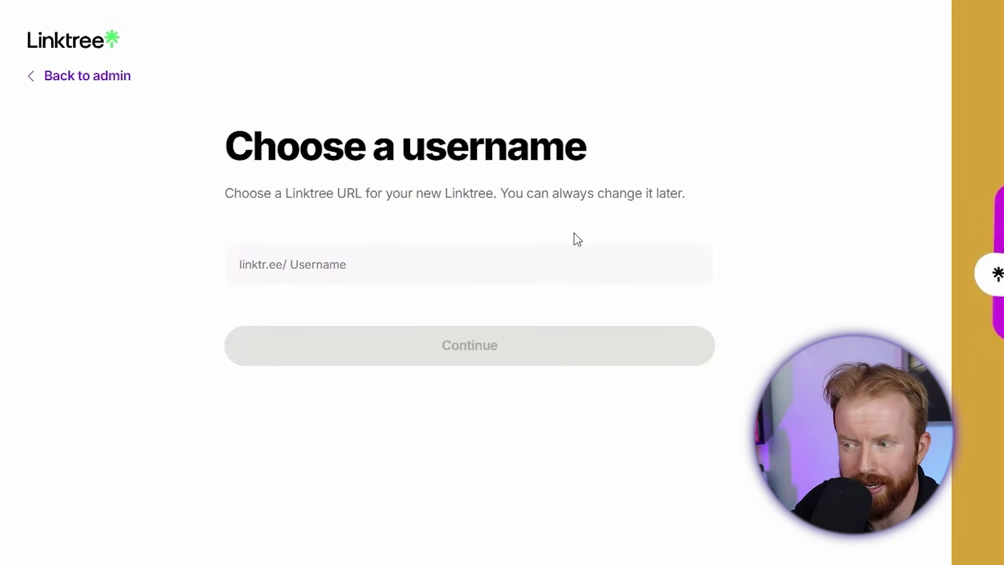
{"action": "left_click", "coordinate": [533, 248]}
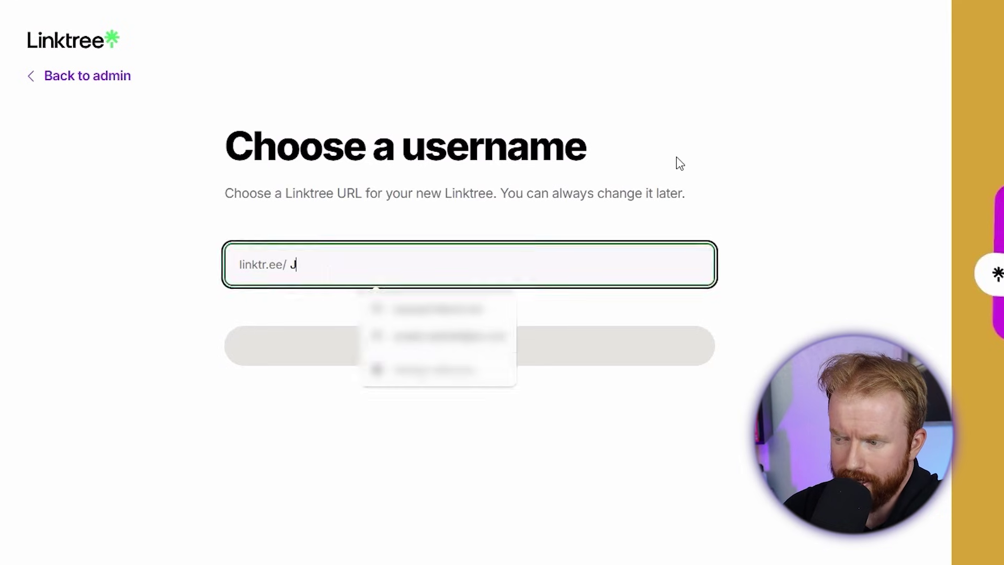
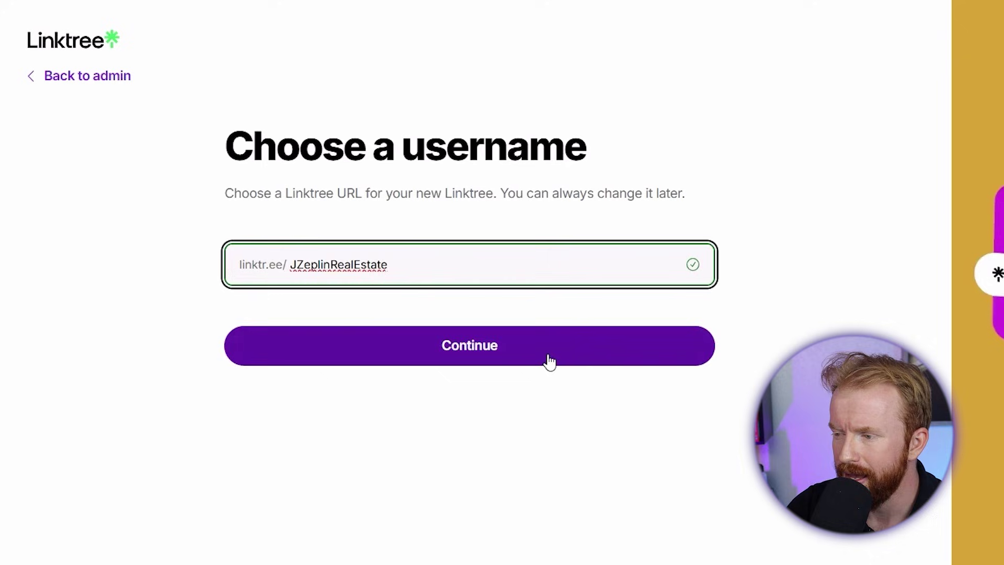
{"action": "left_click", "coordinate": [550, 361]}
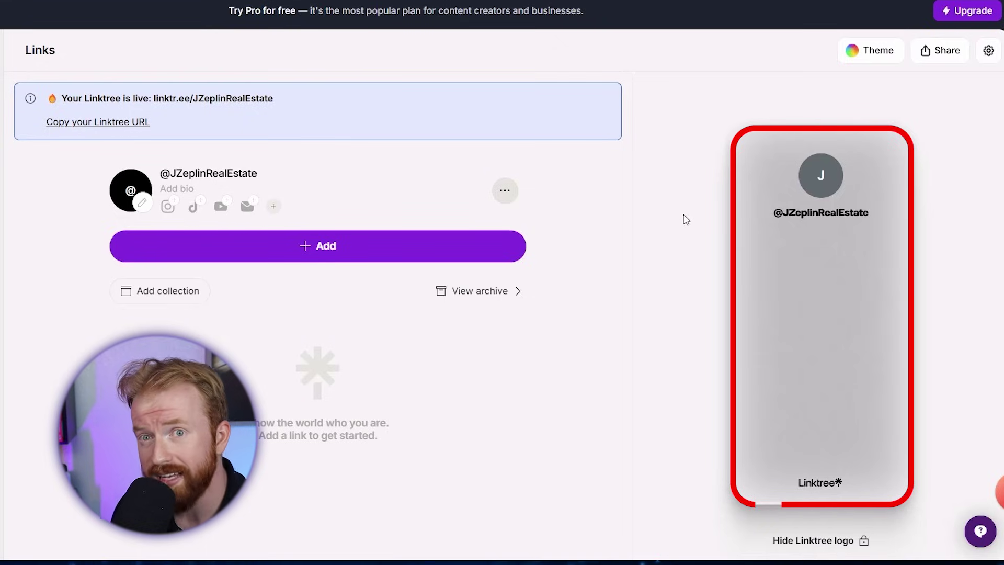
Set the display name to the agent's full name and bio to 'Built on trust. Proven by service.'.
{"action": "left_click_drag", "start_coordinate": [875, 218], "coordinate": [814, 212]}
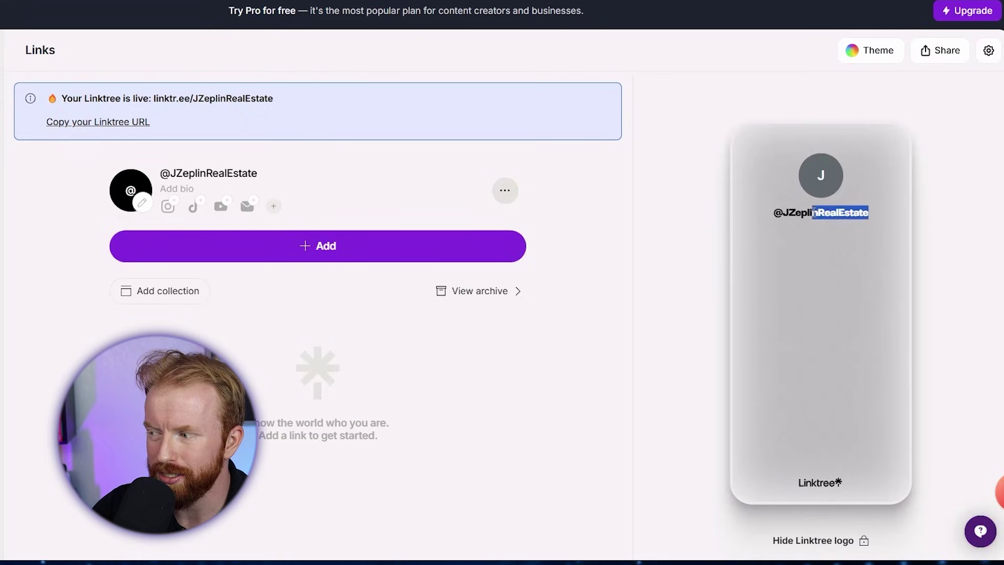
{"action": "left_click", "coordinate": [775, 212]}
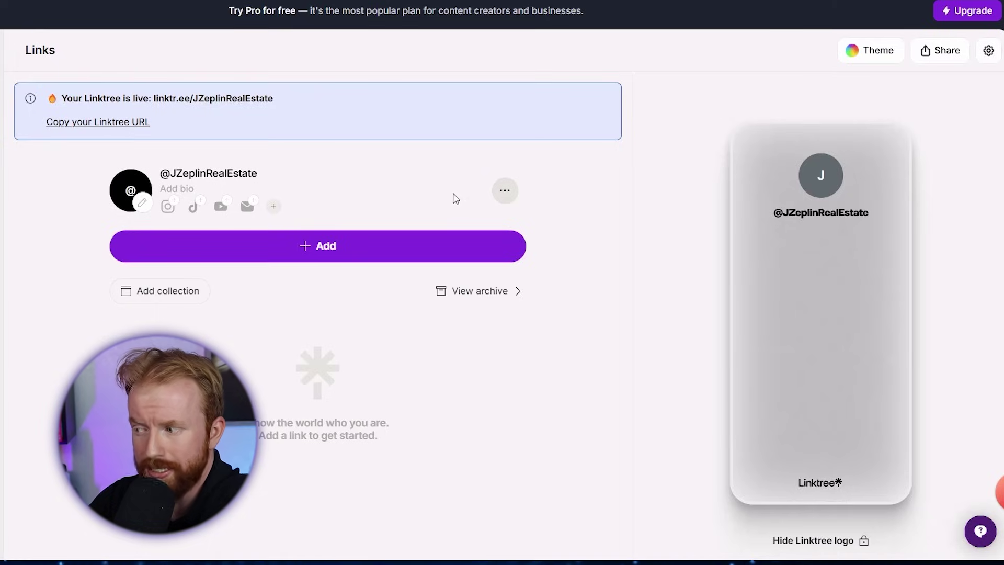
{"action": "left_click", "coordinate": [256, 178]}
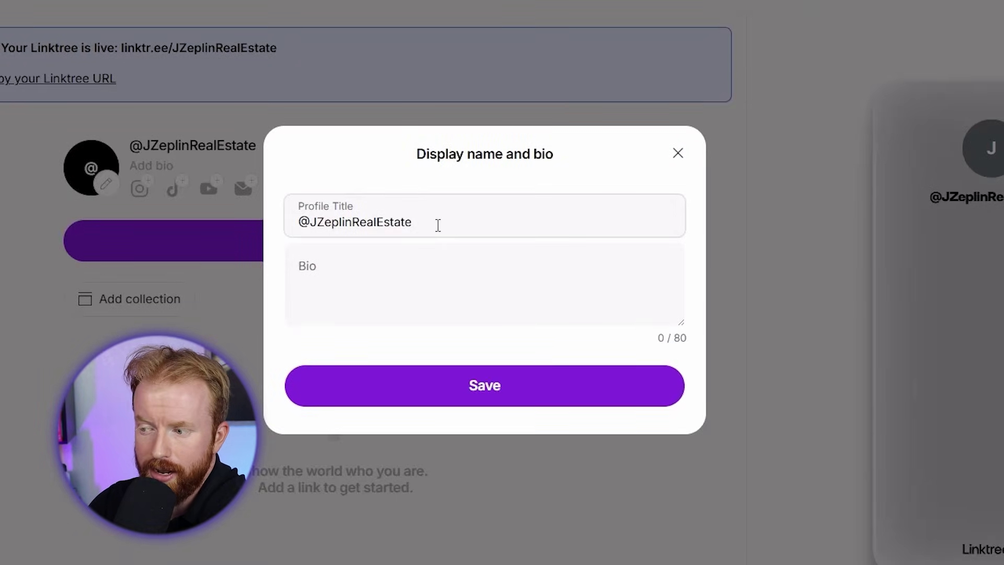
{"action": "left_click_drag", "start_coordinate": [396, 235], "coordinate": [274, 237]}
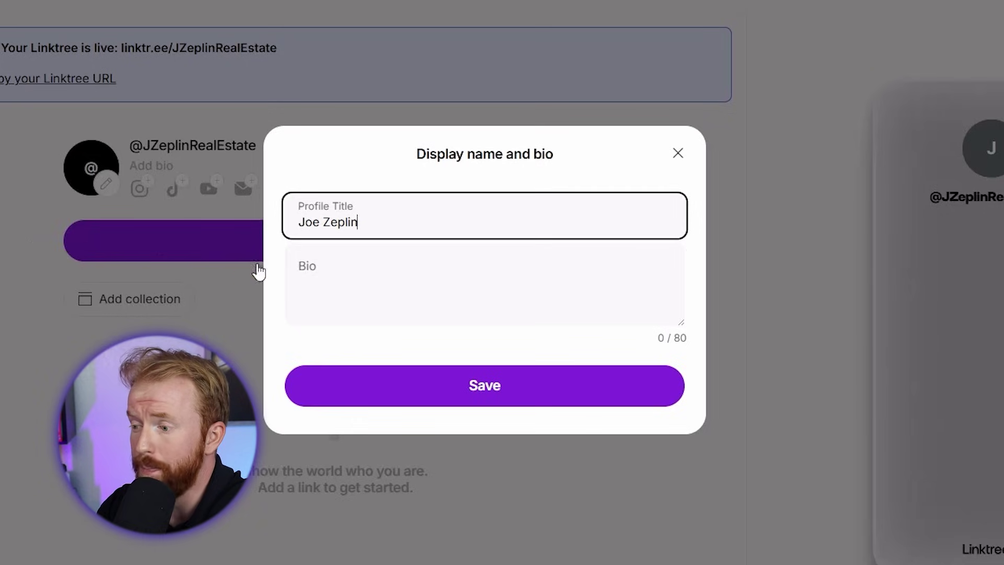
{"action": "key", "text": "Tab"}
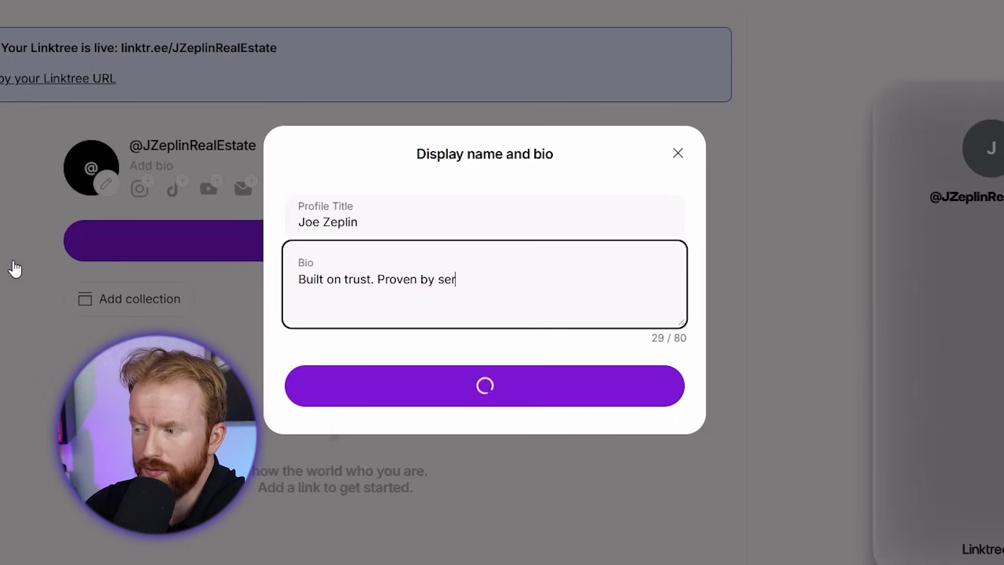
{"action": "left_click", "coordinate": [296, 373]}
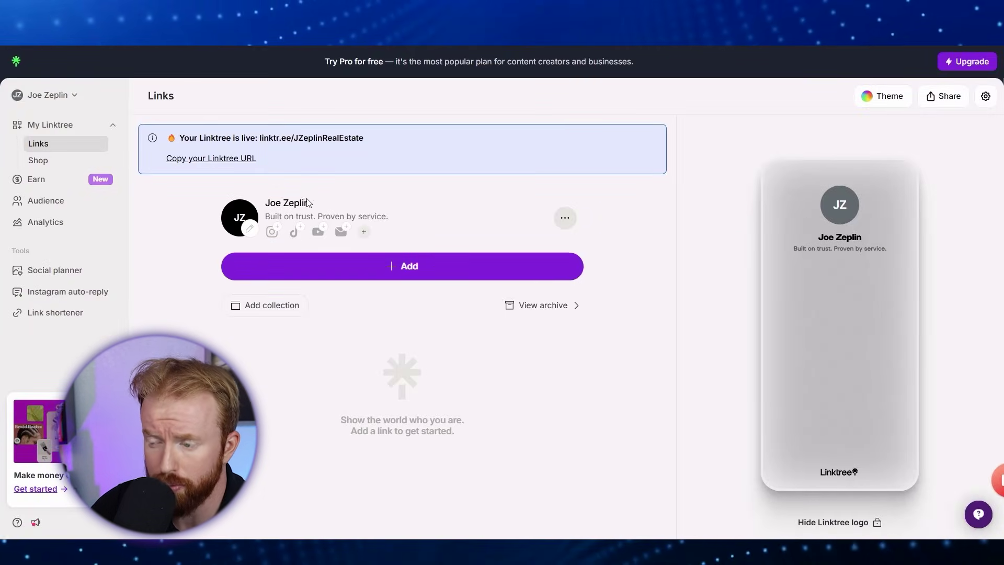
Upload the 'Selfie Green Textured Background' image and crop it square around the face as the profile picture.
{"action": "left_click", "coordinate": [248, 230]}
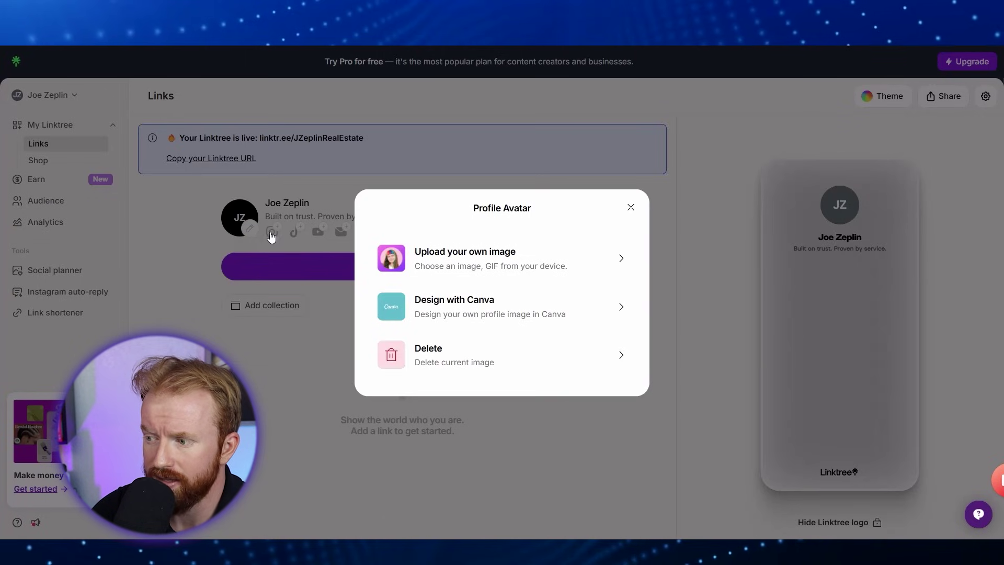
{"action": "left_click", "coordinate": [460, 259]}
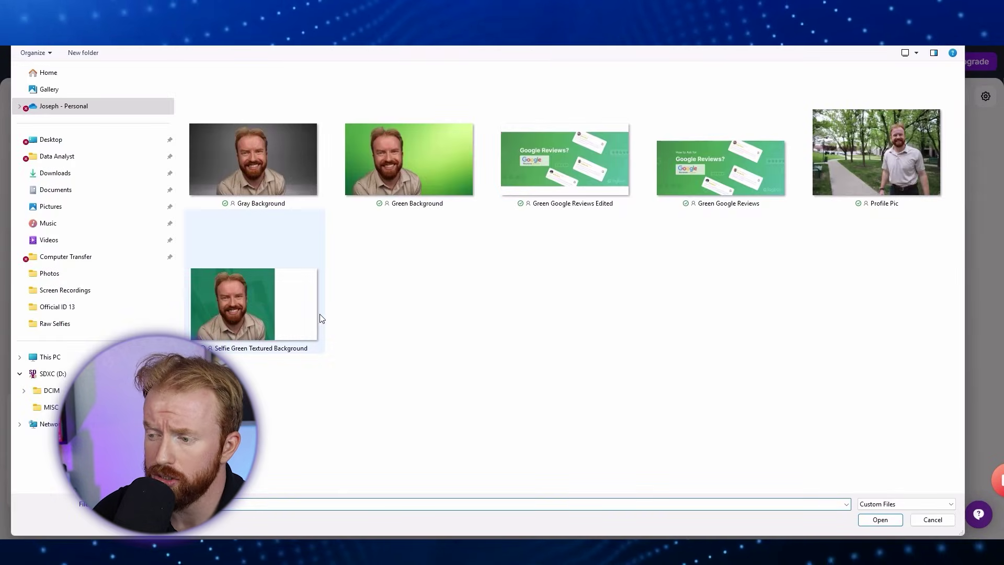
{"action": "double_click", "coordinate": [276, 322]}
{"action": "left_click_drag", "start_coordinate": [501, 309], "coordinate": [459, 311]}
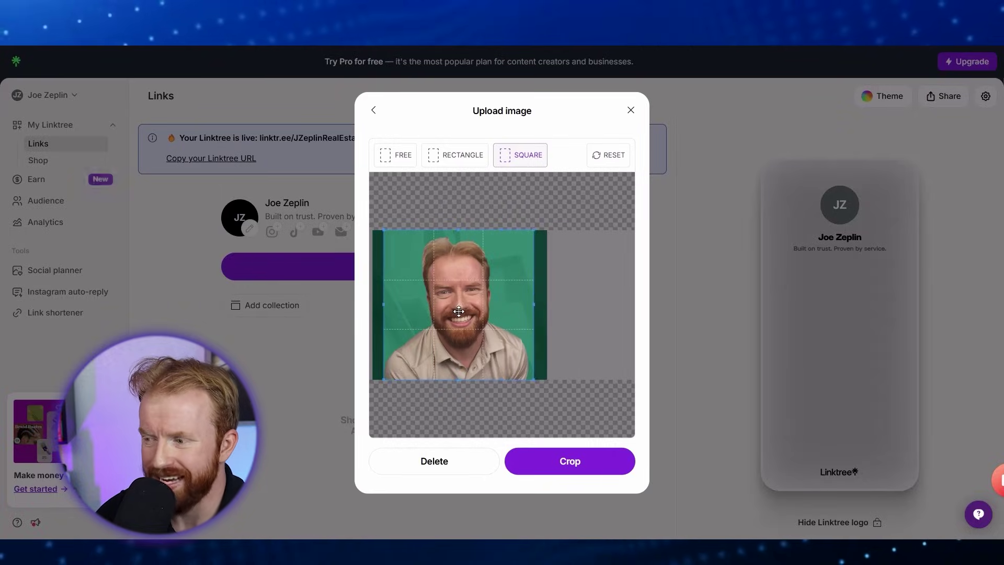
{"action": "left_click", "coordinate": [569, 462]}
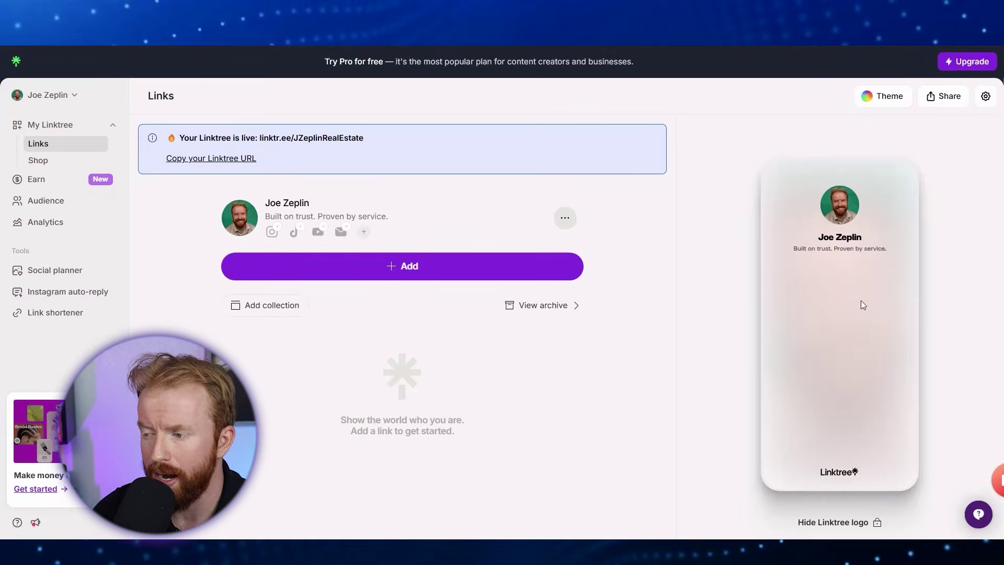
Start a new link and search the link apps for 'contact'.
{"action": "left_click", "coordinate": [416, 271]}
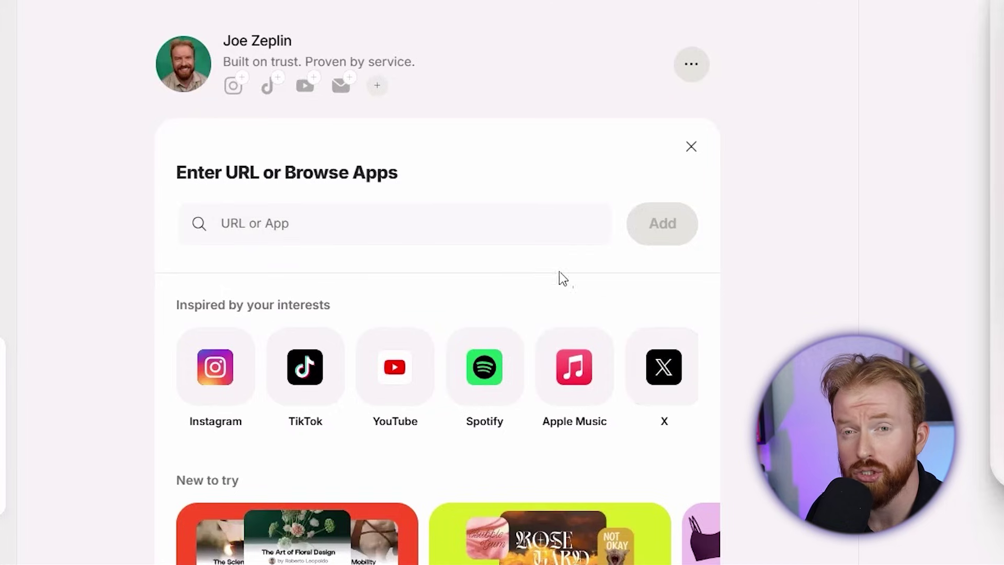
{"action": "left_click", "coordinate": [518, 227]}
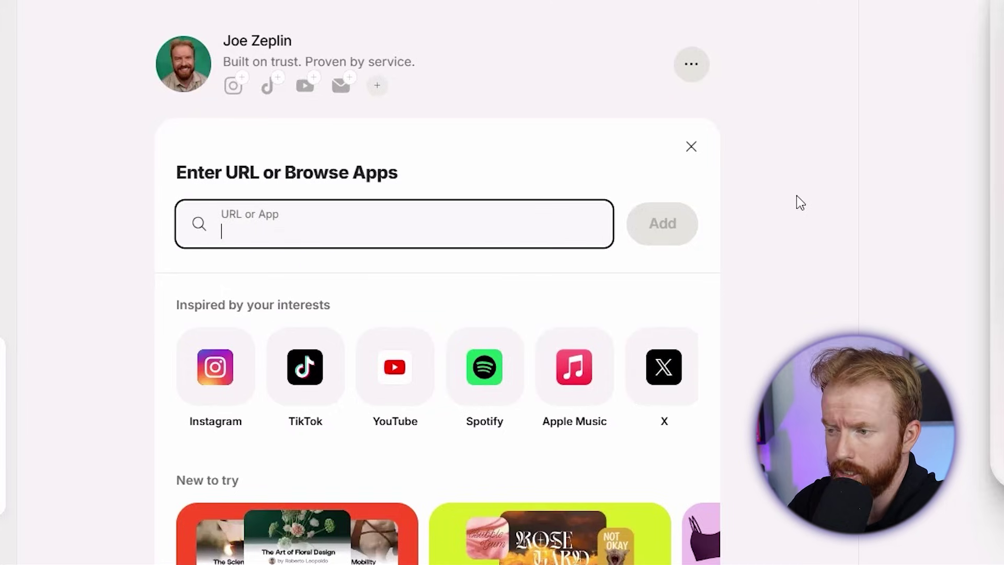
{"action": "type", "text": "contact"}
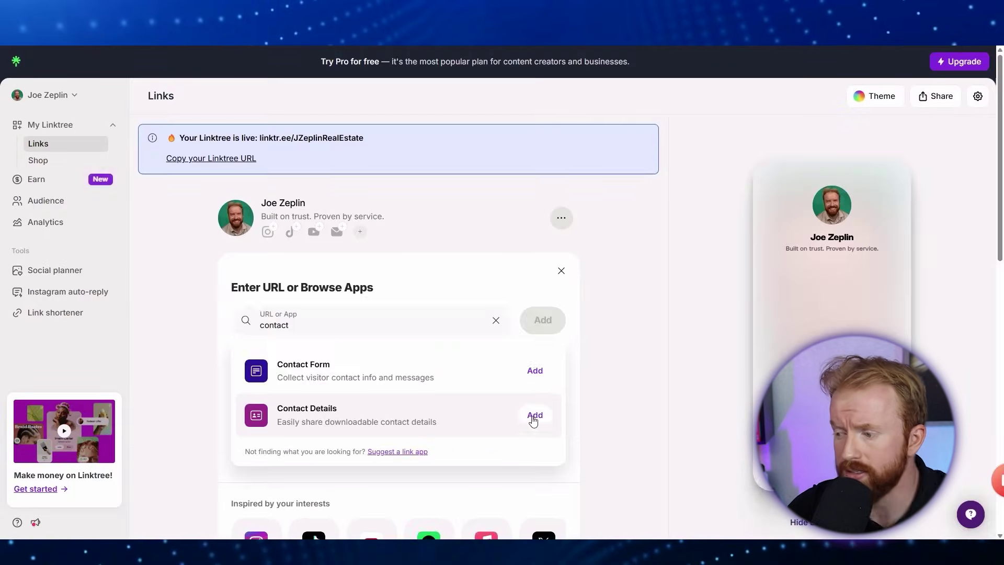
Add the Contact Details block with the agent's first and last name, organization Century 21, position Real Estate Agent.
{"action": "left_click", "coordinate": [646, 374]}
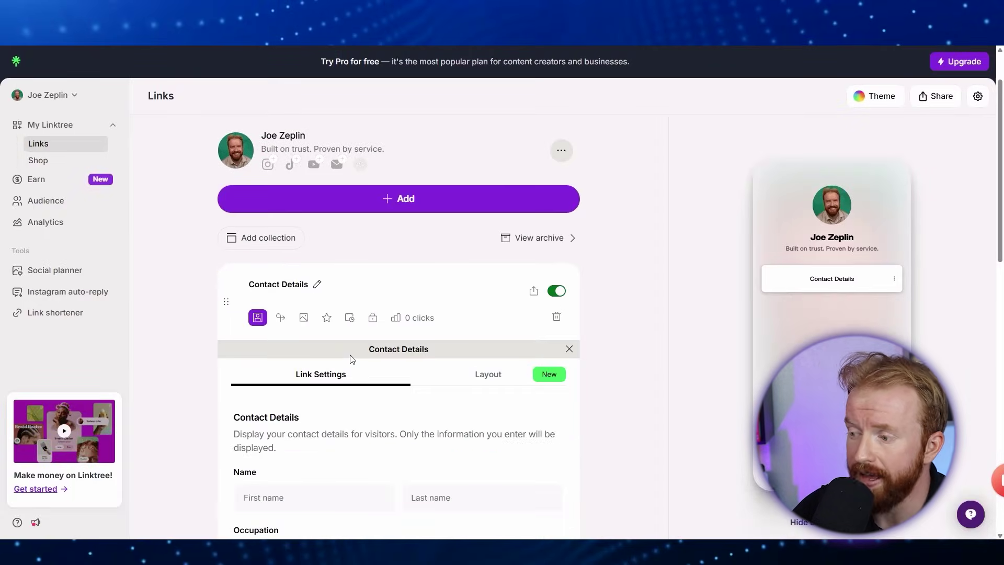
{"action": "left_click_drag", "start_coordinate": [1000, 251], "coordinate": [1000, 365]}
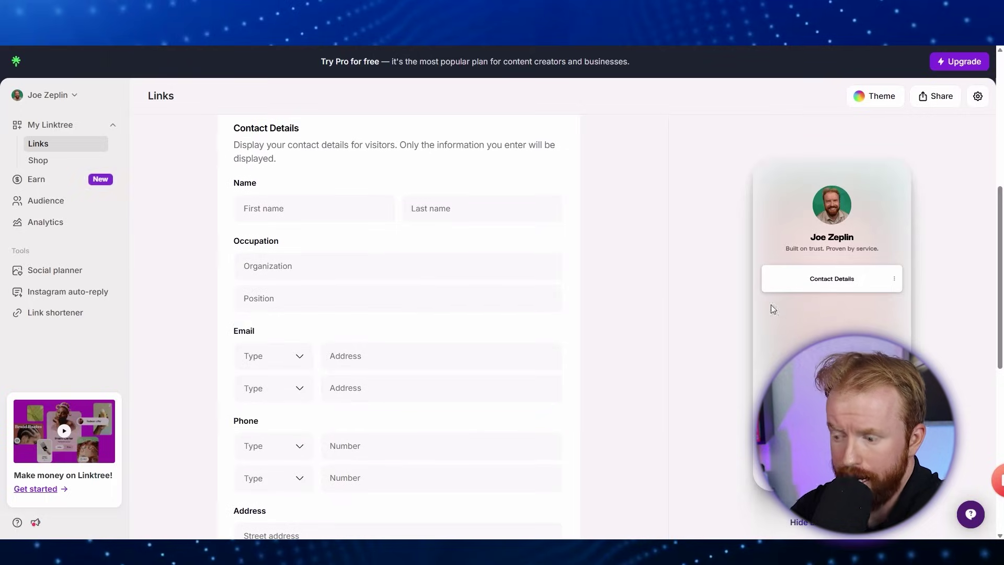
{"action": "left_click", "coordinate": [293, 214]}
{"action": "key", "text": "Tab"}
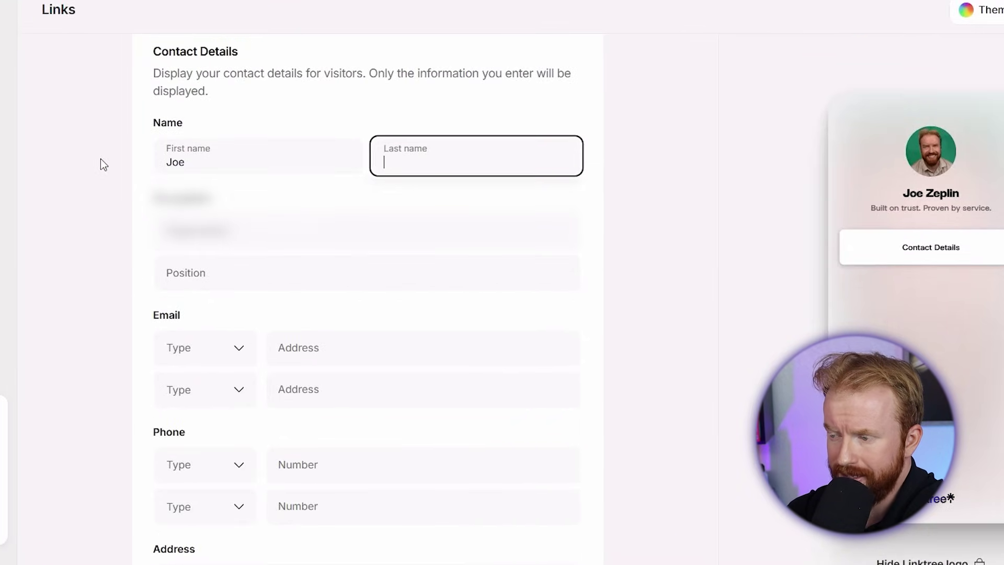
{"action": "key", "text": "Tab"}
{"action": "type", "text": "C"}
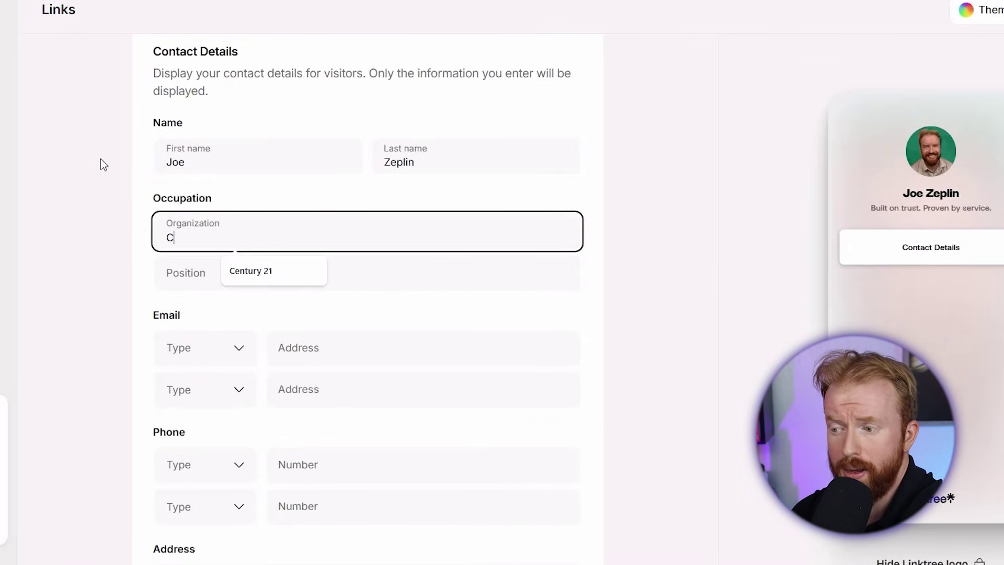
{"action": "type", "text": "entury 21"}
{"action": "key", "text": "Tab"}
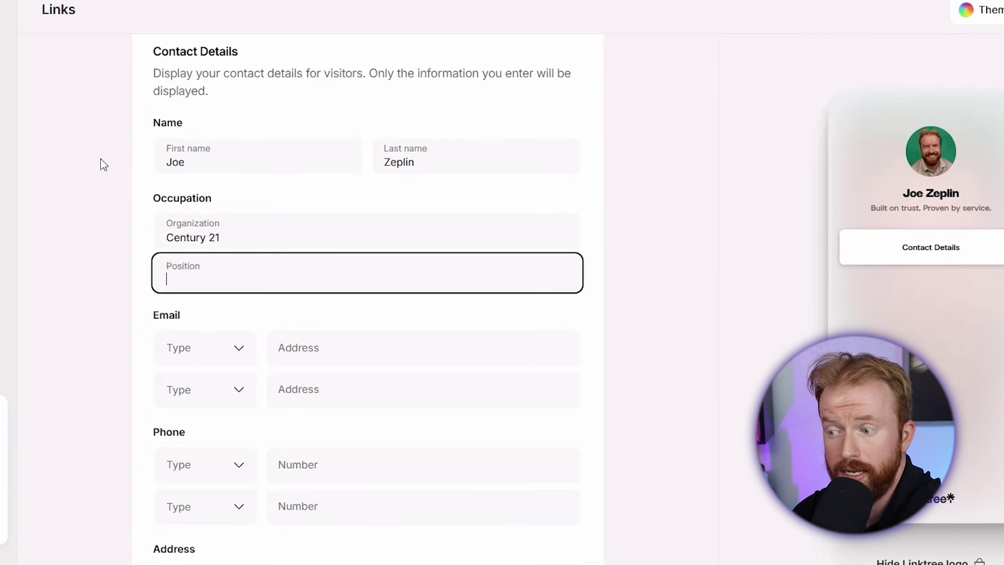
{"action": "type", "text": "Real Estate Agent"}
Enter the agent's work email address and work phone number in the contact details.
{"action": "key", "text": "Tab"}
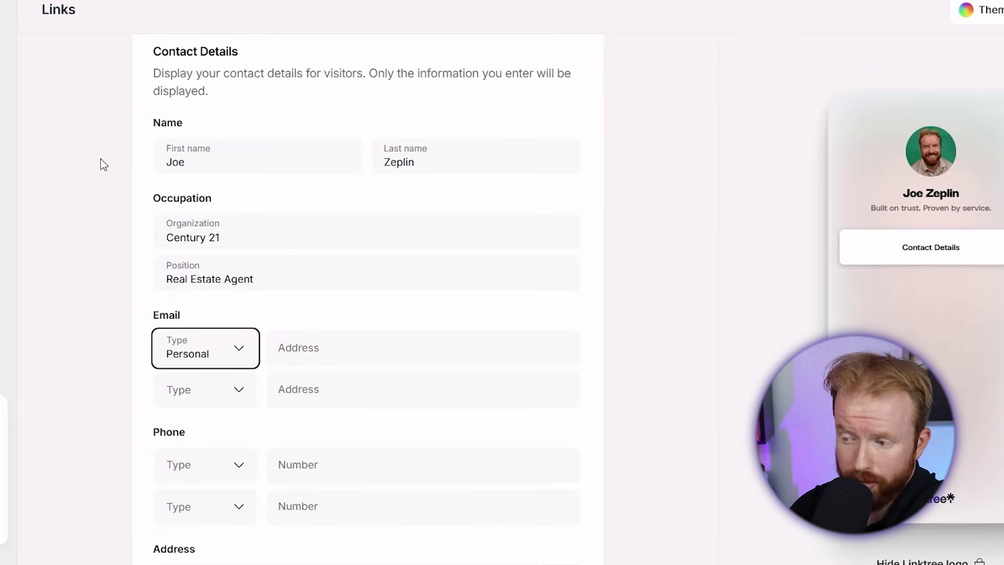
{"action": "key", "text": "Down"}
{"action": "key", "text": "Tab"}
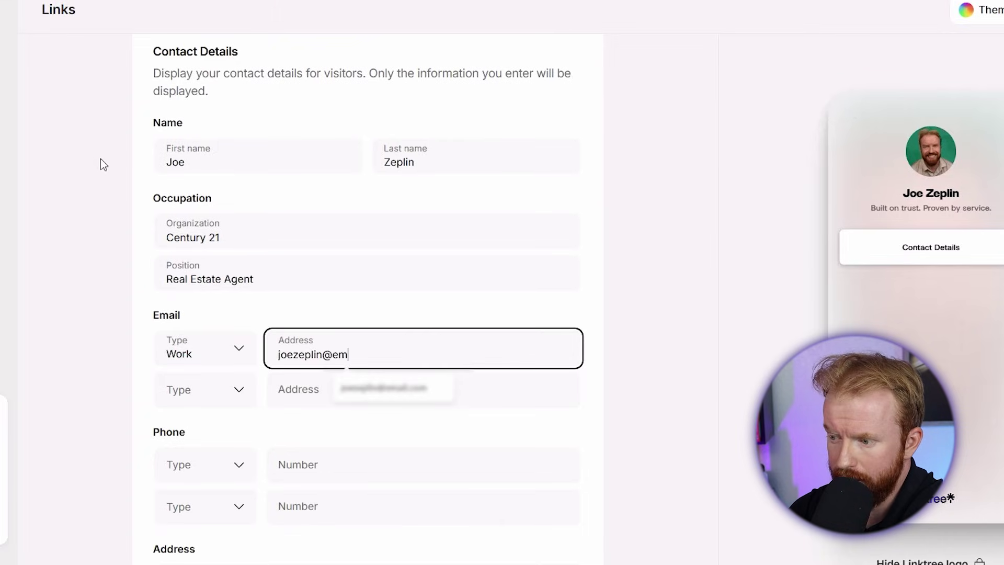
{"action": "key", "text": "Tab"}
{"action": "key", "text": "Tab"}
{"action": "key", "text": "Tab"}
{"action": "key", "text": "Down"}
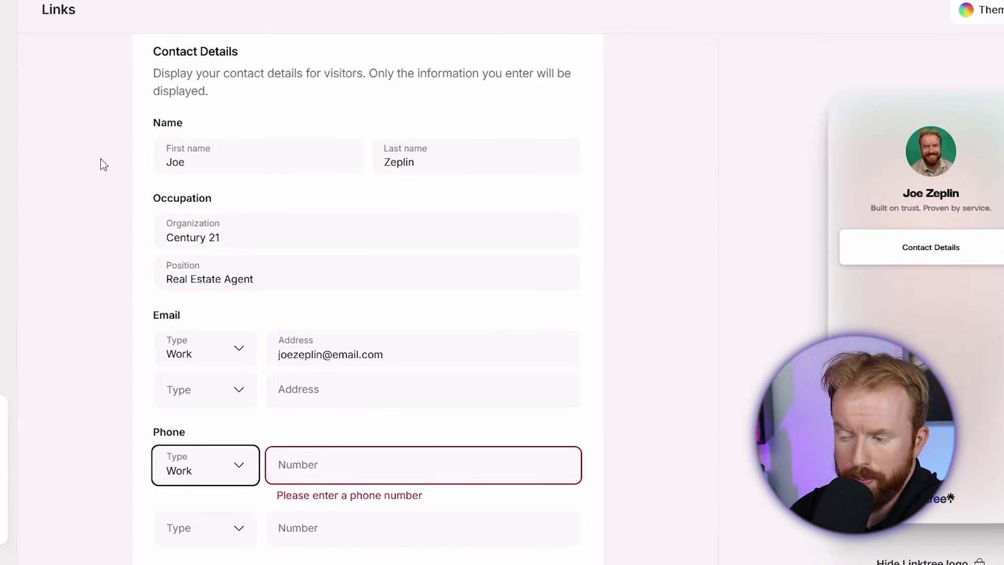
{"action": "key", "text": "Tab"}
{"action": "type", "text": "5559"}
{"action": "left_click", "coordinate": [83, 326]}
{"action": "scroll", "coordinate": [84, 327], "scroll_direction": "down", "scroll_amount": 8}
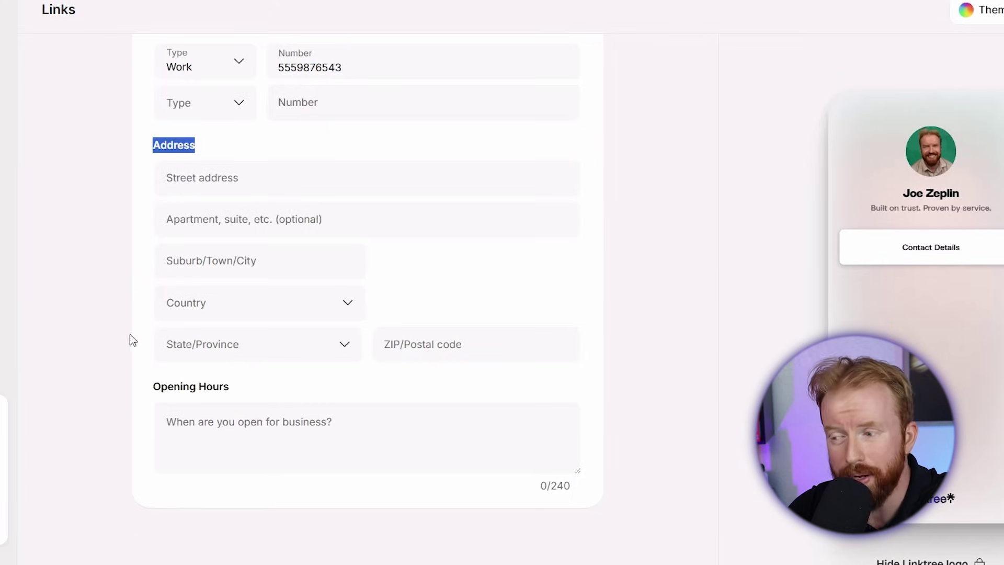
{"action": "left_click_drag", "start_coordinate": [151, 386], "coordinate": [177, 386]}
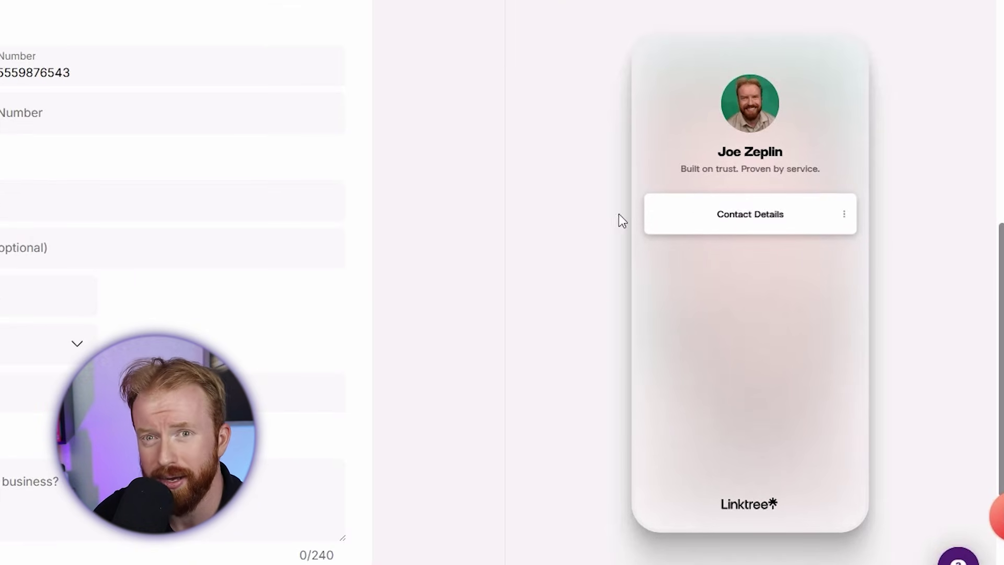
{"action": "scroll", "coordinate": [437, 286], "scroll_direction": "up", "scroll_amount": 2}
{"action": "scroll", "coordinate": [437, 286], "scroll_direction": "up", "scroll_amount": 5}
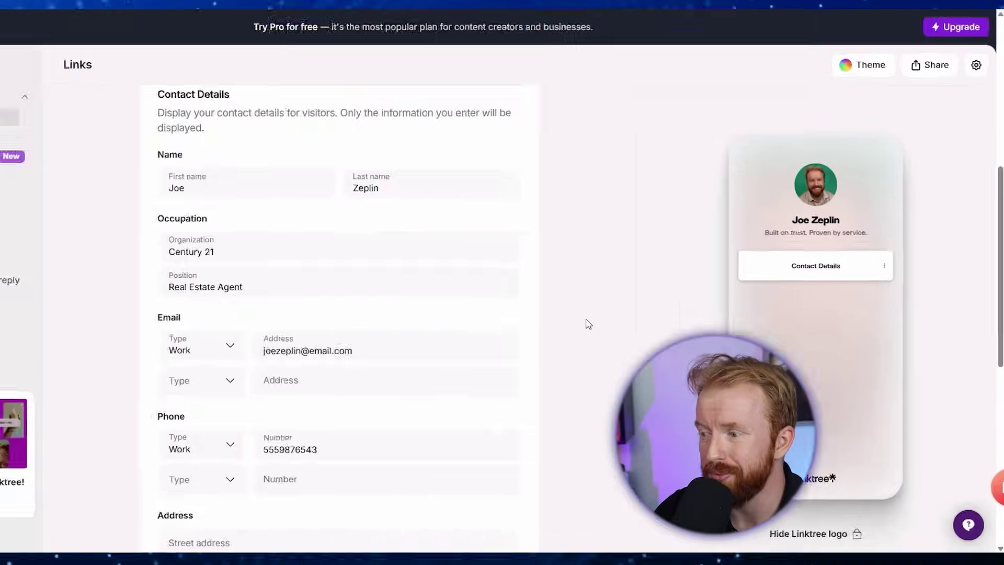
{"action": "scroll", "coordinate": [625, 331], "scroll_direction": "up", "scroll_amount": 2}
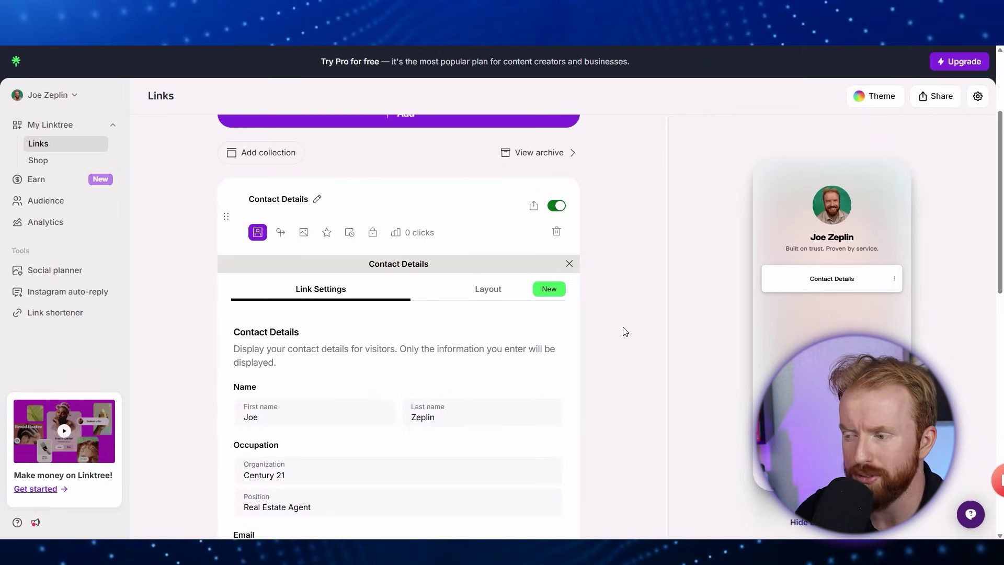
Give the contact link the Featured layout with a RECTANGLE-cropped 'Profile Pic' thumbnail framing head and shoulders.
{"action": "left_click", "coordinate": [488, 291]}
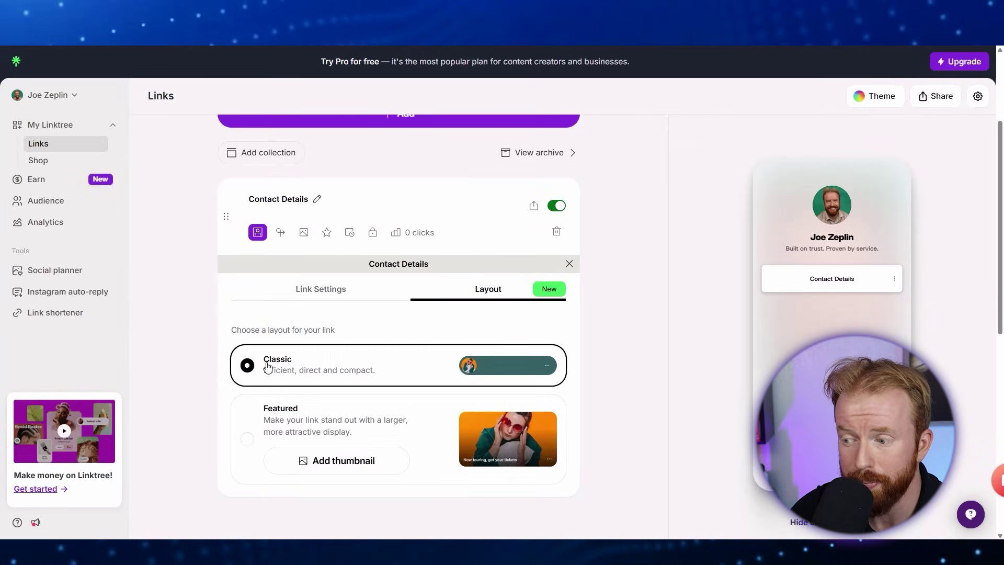
{"action": "left_click", "coordinate": [247, 441]}
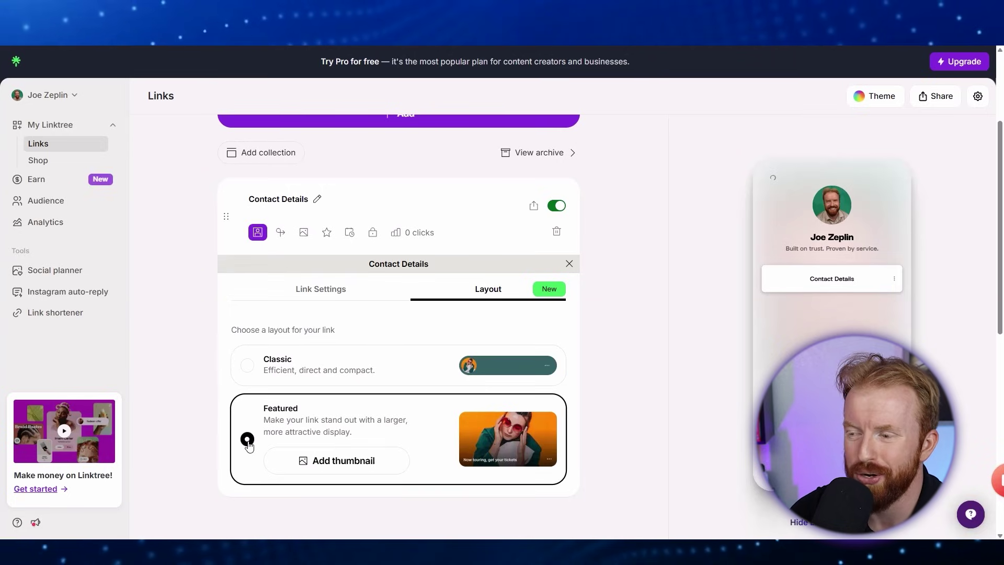
{"action": "left_click", "coordinate": [324, 466]}
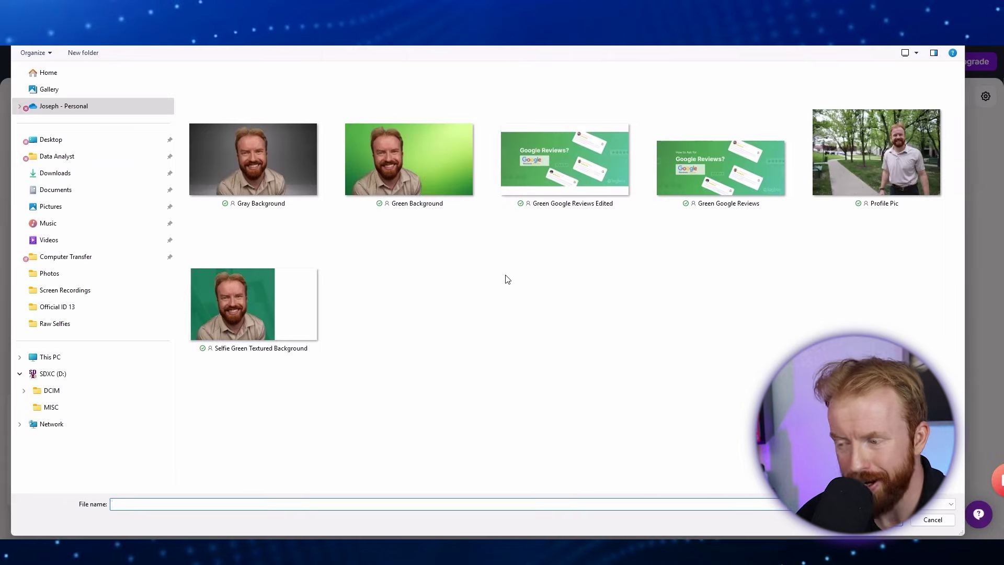
{"action": "double_click", "coordinate": [888, 150]}
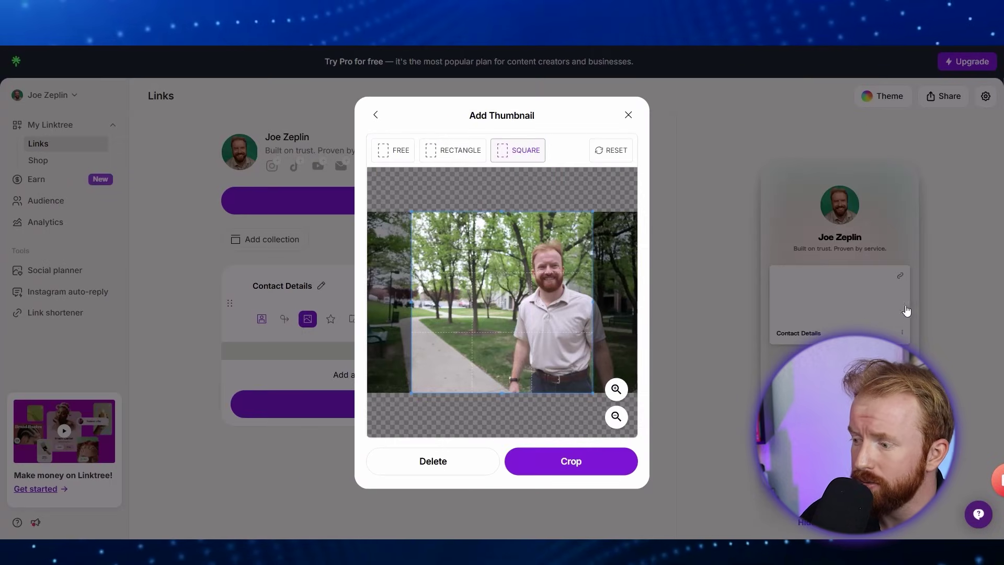
{"action": "left_click", "coordinate": [460, 156]}
{"action": "left_click_drag", "start_coordinate": [368, 380], "coordinate": [460, 337]}
{"action": "left_click_drag", "start_coordinate": [515, 291], "coordinate": [494, 296]}
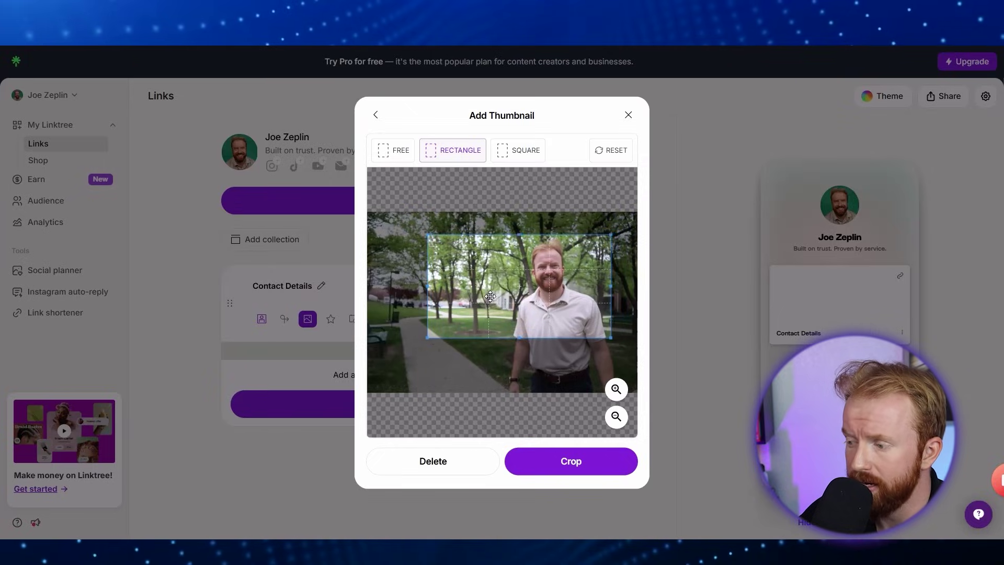
{"action": "left_click", "coordinate": [567, 464]}
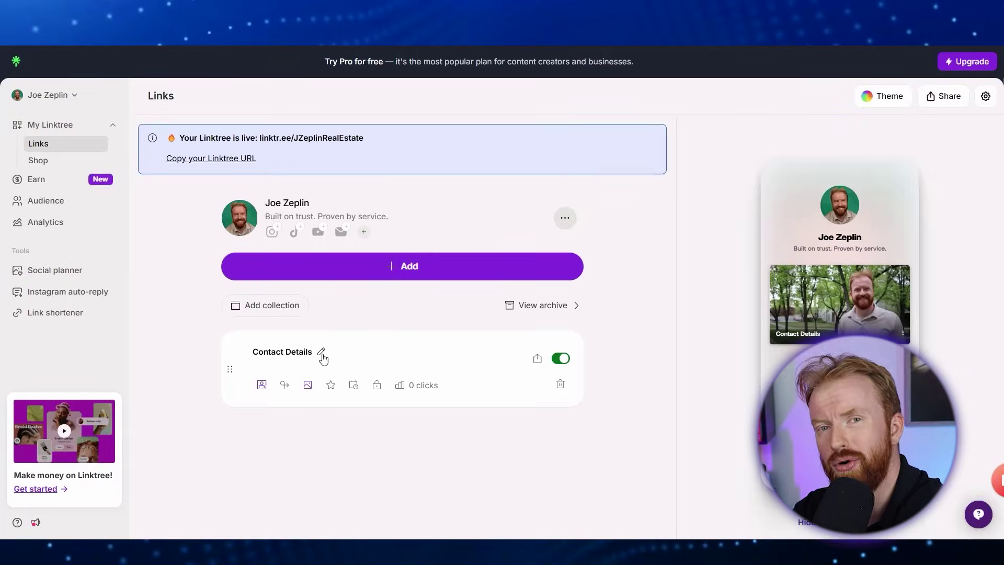
Rename the link to 'Phone Number - Here to Help :)' and open its contact card in the phone preview.
{"action": "left_click", "coordinate": [321, 351]}
{"action": "type", "text": "Phone Numb"}
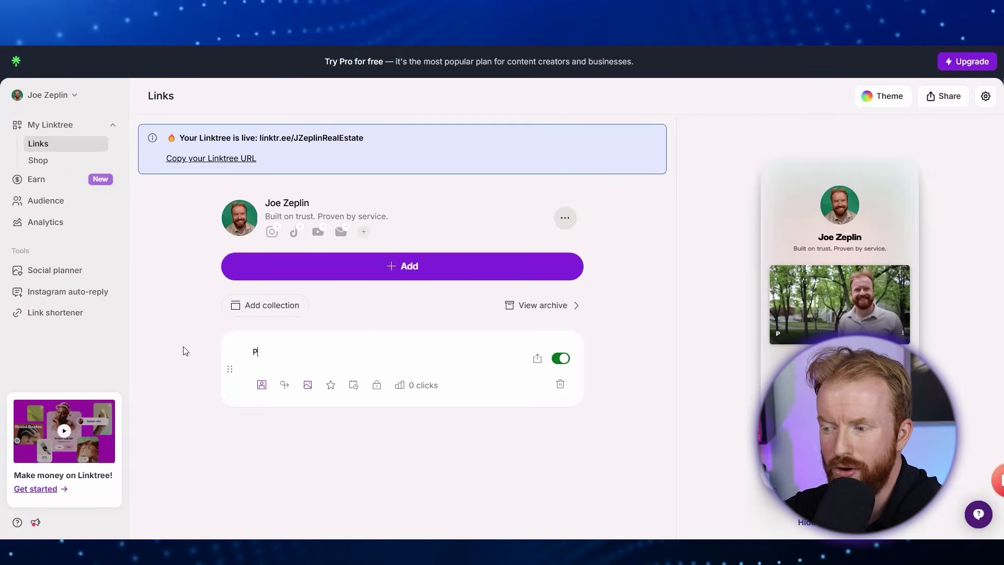
{"action": "type", "text": "er - Here to Help :)"}
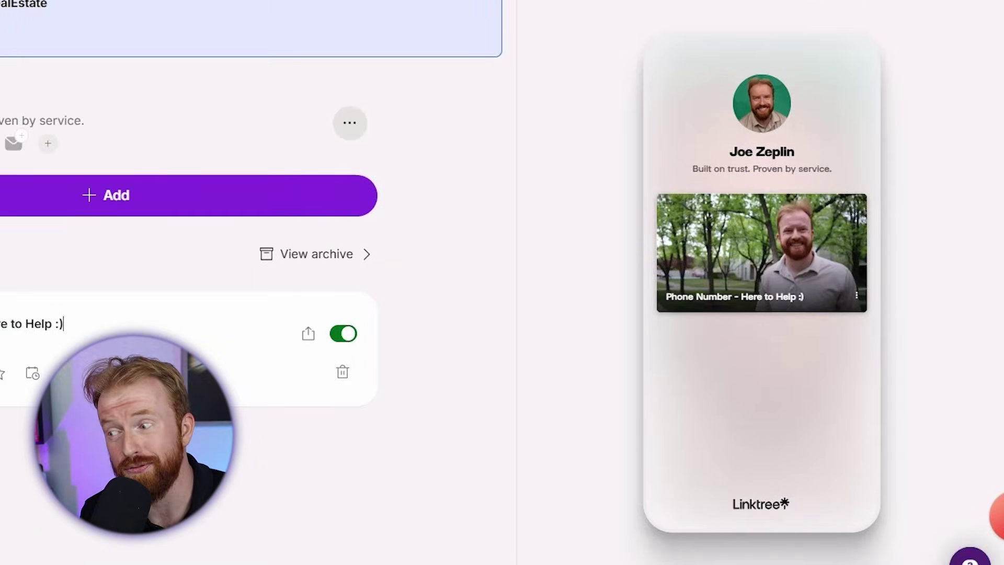
{"action": "key", "text": "Return"}
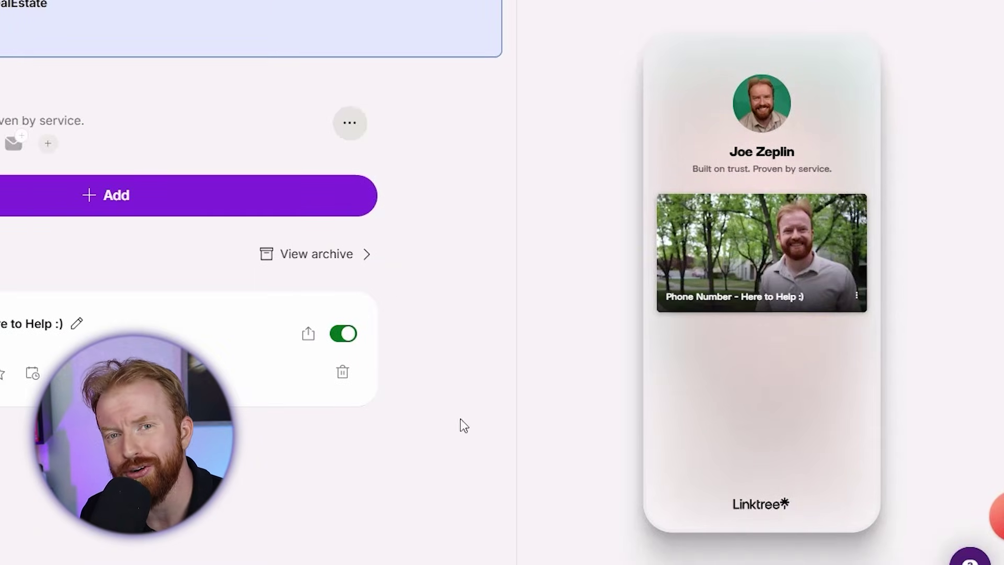
{"action": "left_click", "coordinate": [764, 250]}
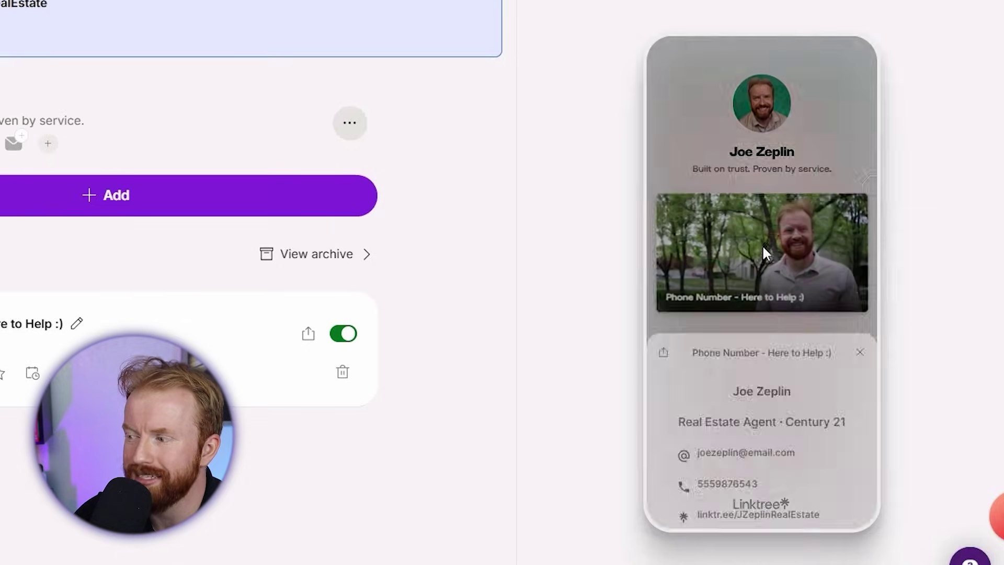
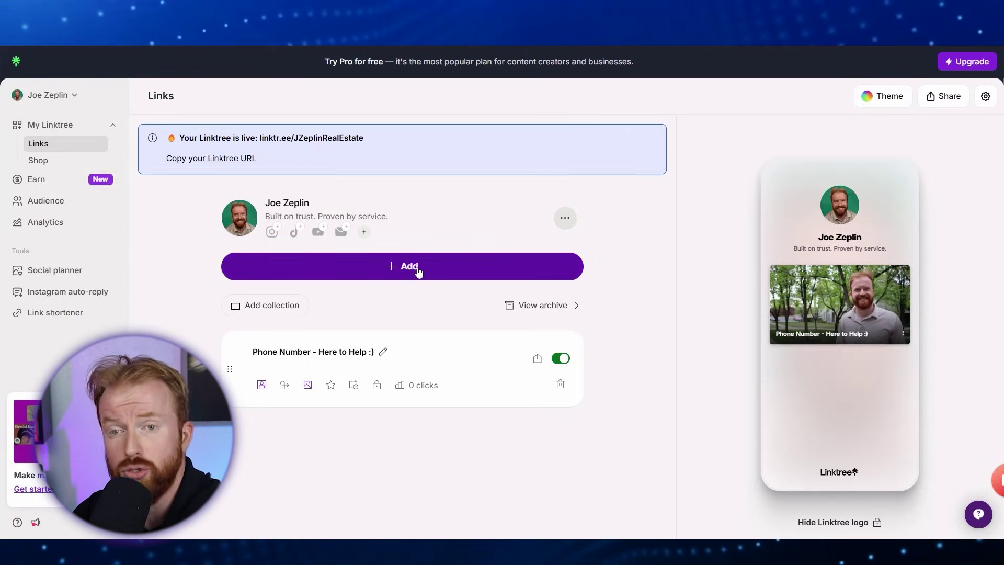
Add the Google Reviews app as a new link and paste the Google reviews URL into it.
{"action": "left_click", "coordinate": [389, 264]}
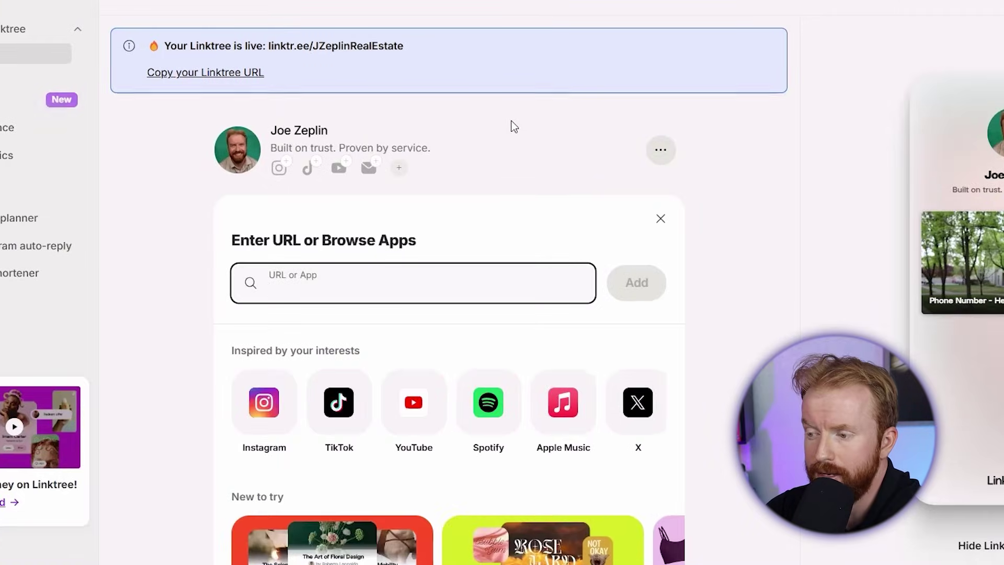
{"action": "type", "text": "Google Review"}
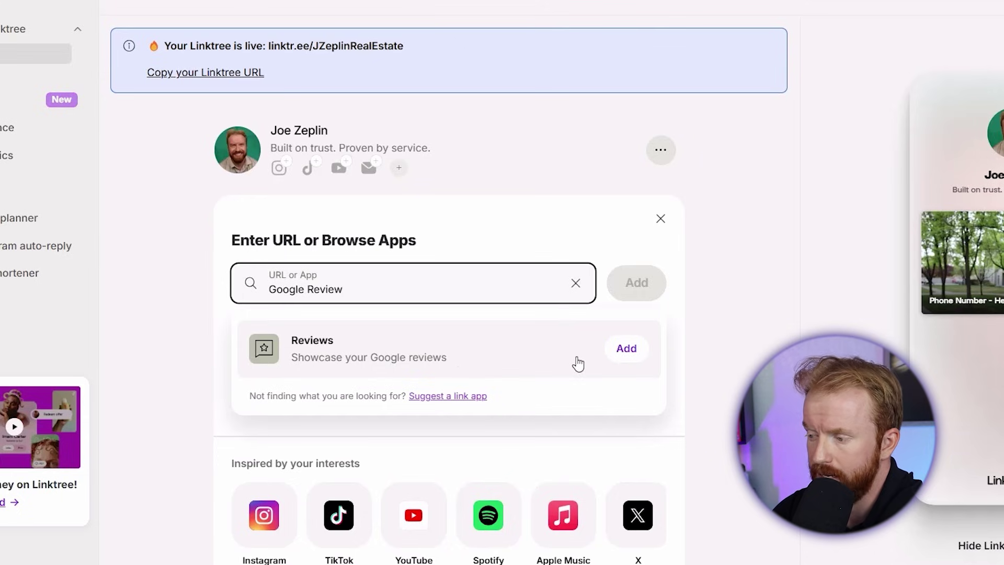
{"action": "left_click", "coordinate": [624, 351]}
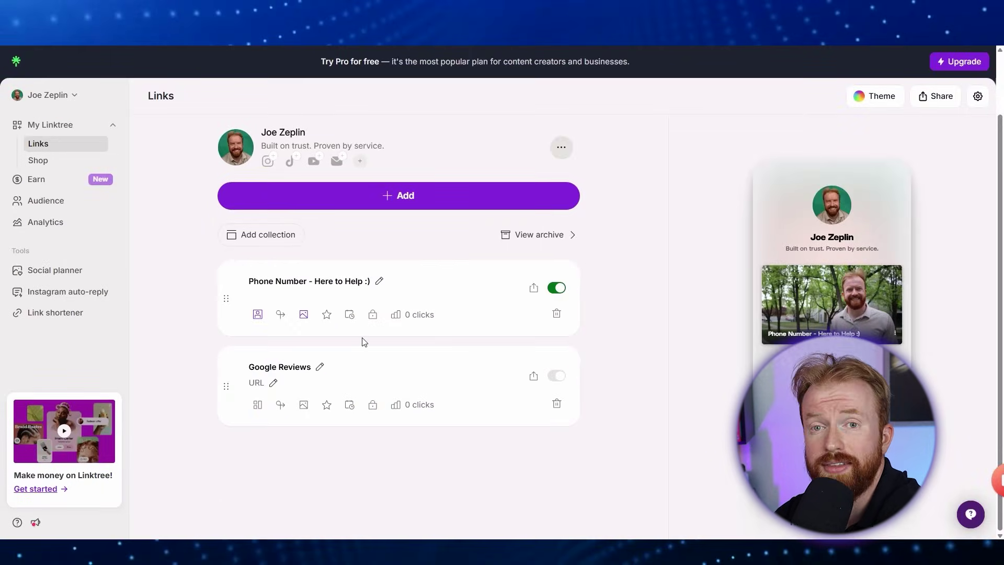
{"action": "left_click", "coordinate": [272, 384]}
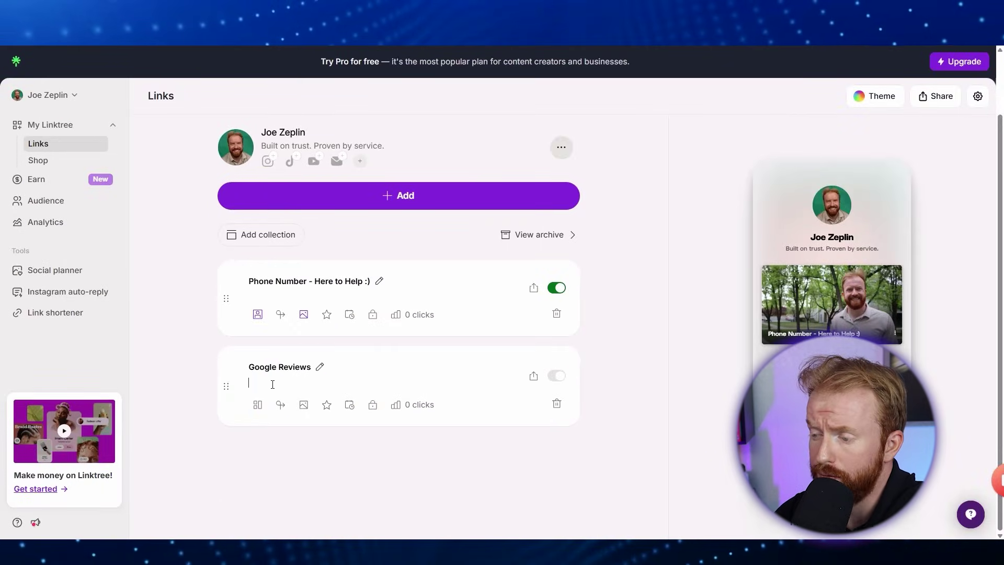
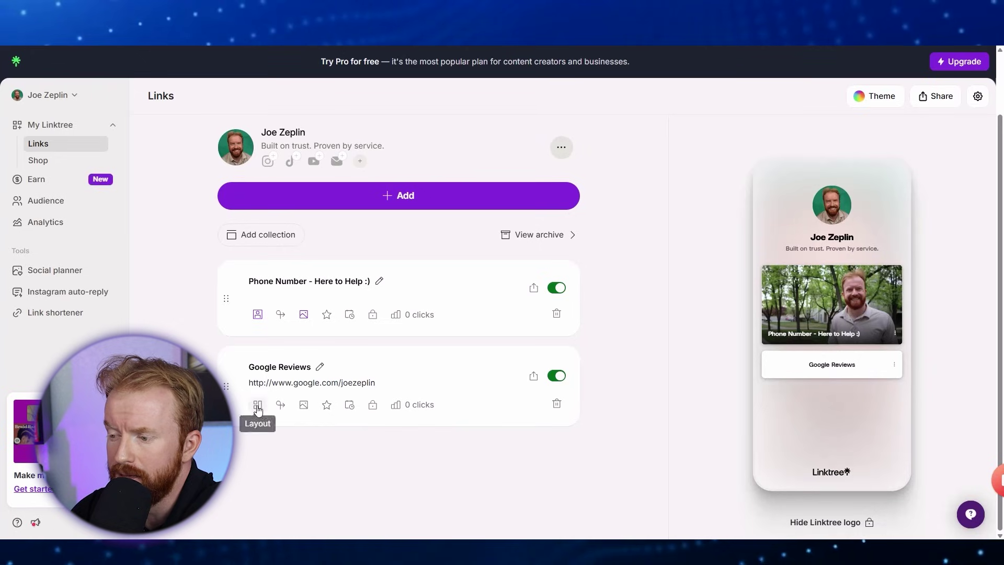
{"action": "left_click", "coordinate": [258, 406]}
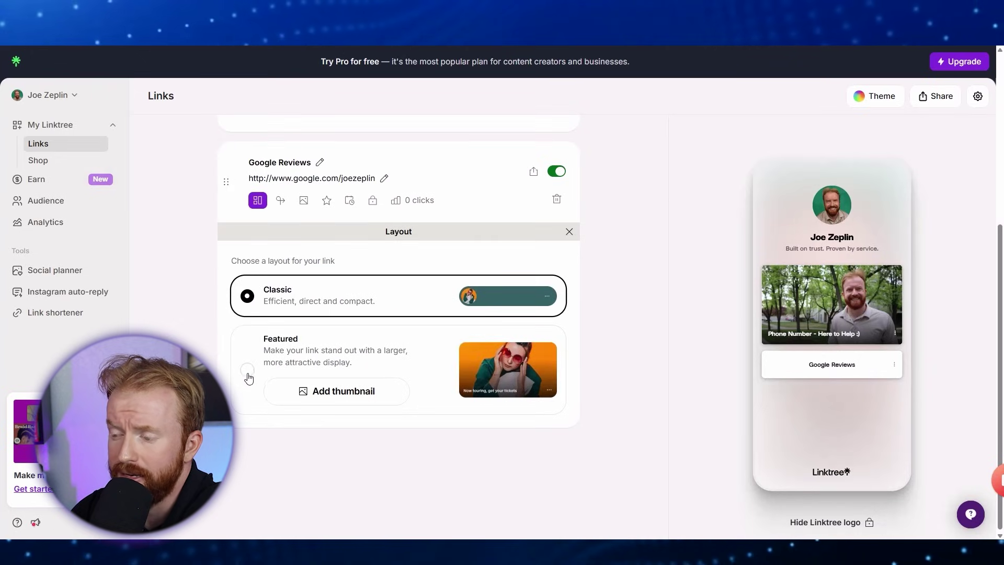
Give Google Reviews the Featured layout and a rectangle-cropped 'Green Google Reviews Edited' thumbnail.
{"action": "left_click", "coordinate": [248, 371]}
{"action": "left_click", "coordinate": [321, 390]}
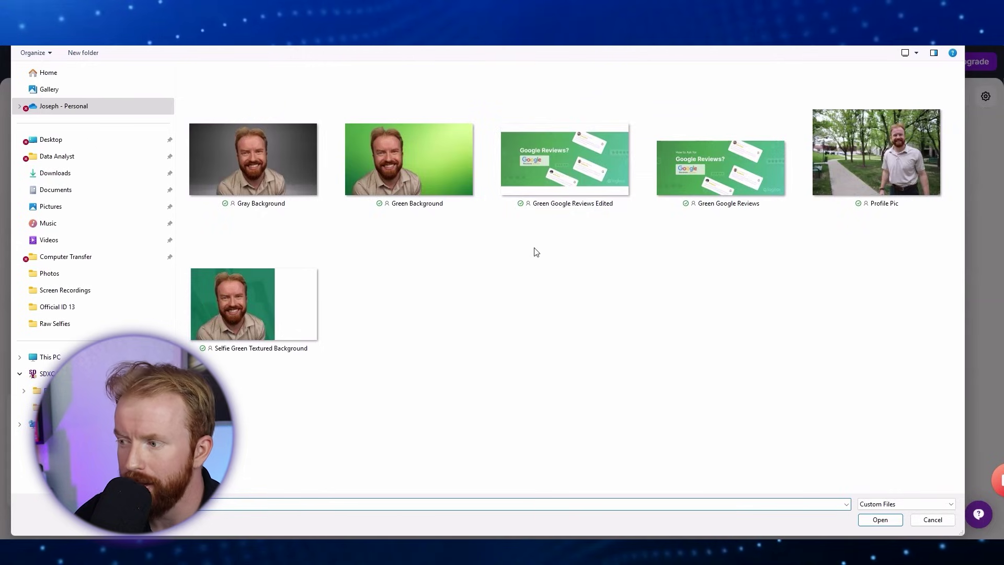
{"action": "double_click", "coordinate": [567, 169]}
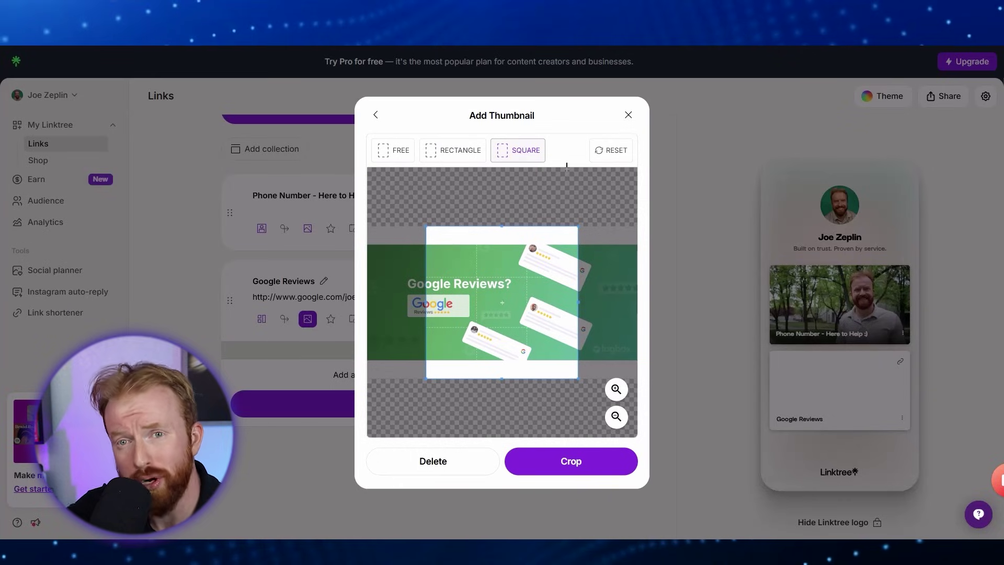
{"action": "left_click", "coordinate": [465, 152]}
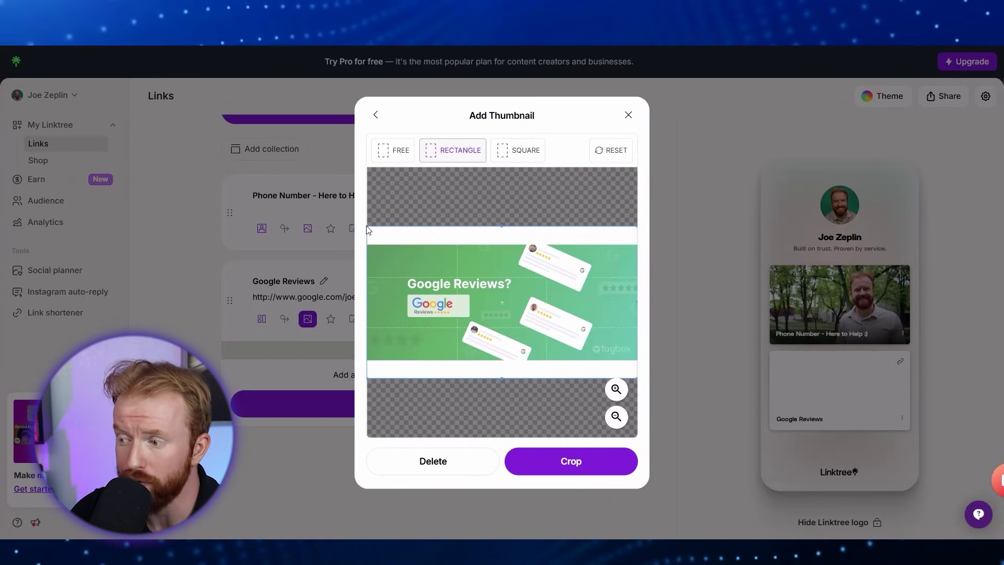
{"action": "left_click_drag", "start_coordinate": [368, 227], "coordinate": [437, 264]}
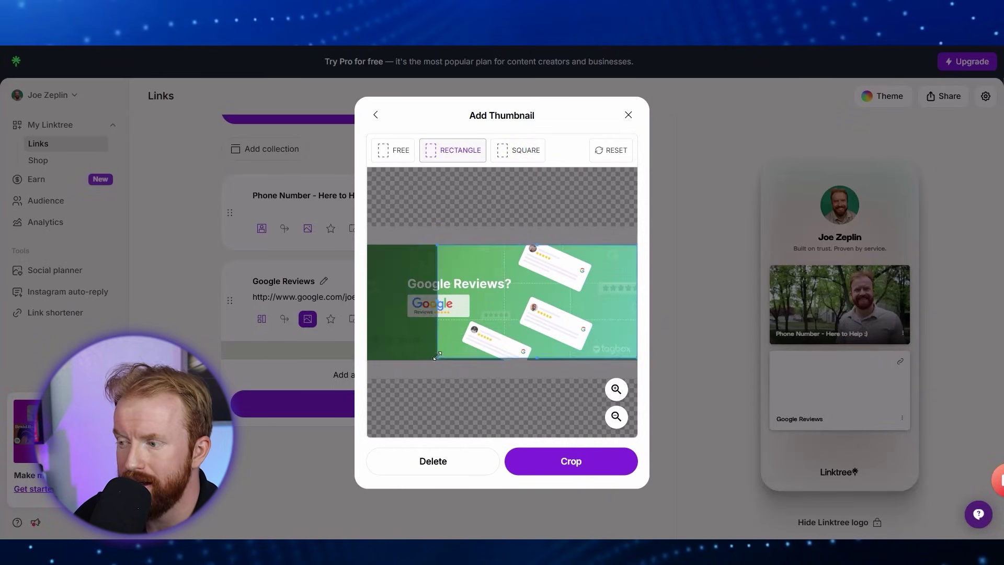
{"action": "left_click_drag", "start_coordinate": [501, 349], "coordinate": [464, 329]}
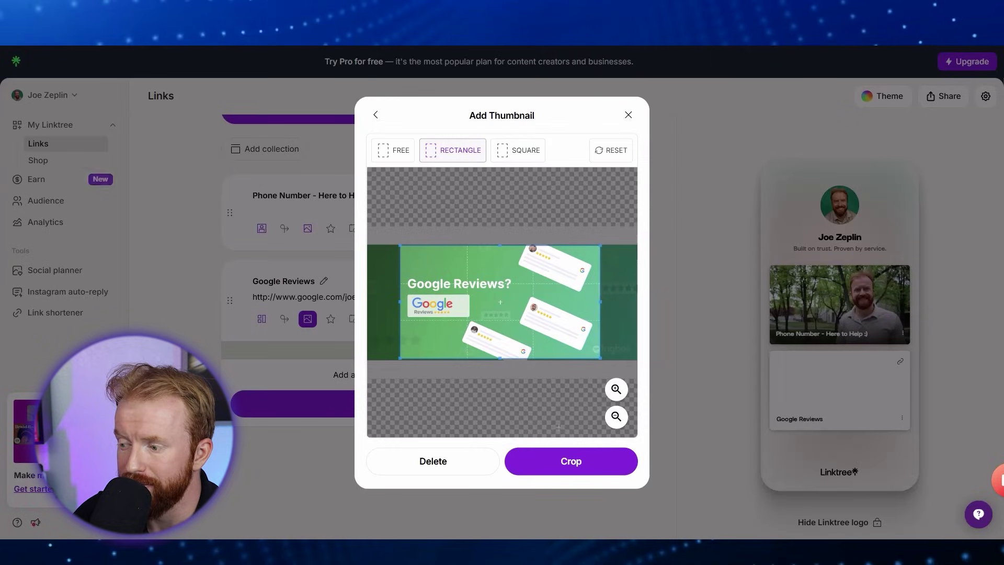
{"action": "left_click", "coordinate": [569, 461]}
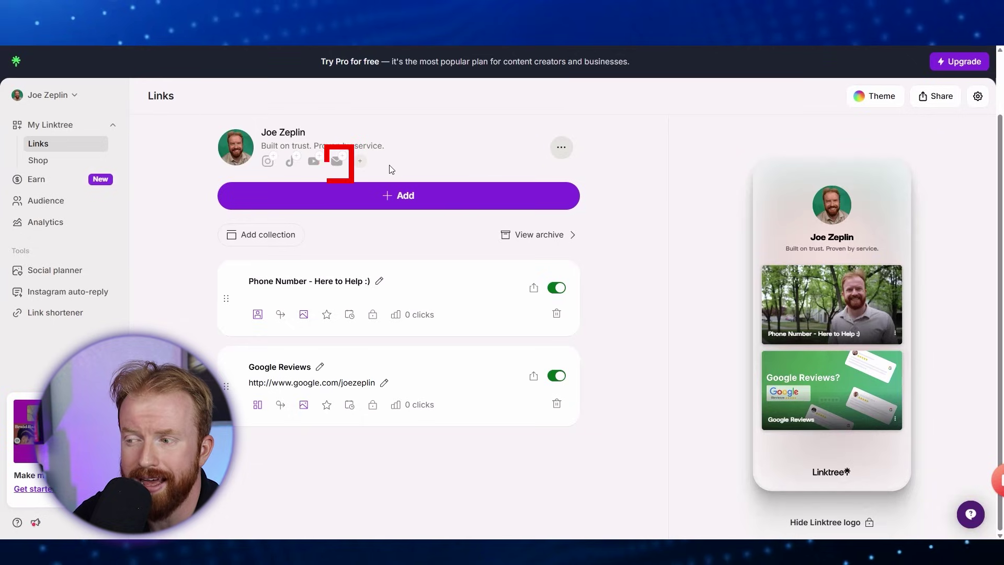
Add an email social icon to the profile using the agent's e-mail address.
{"action": "left_click", "coordinate": [337, 164]}
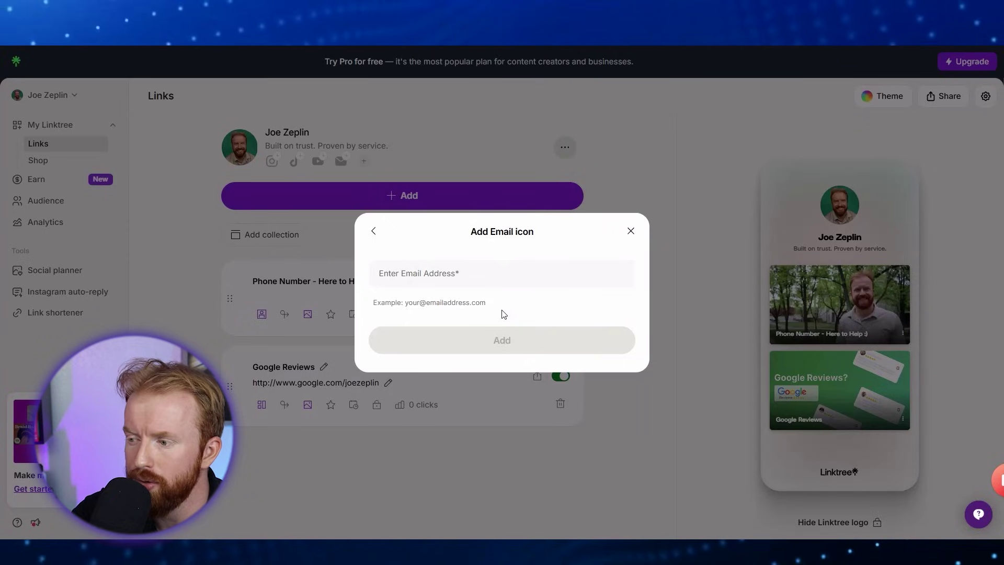
{"action": "left_click", "coordinate": [465, 282]}
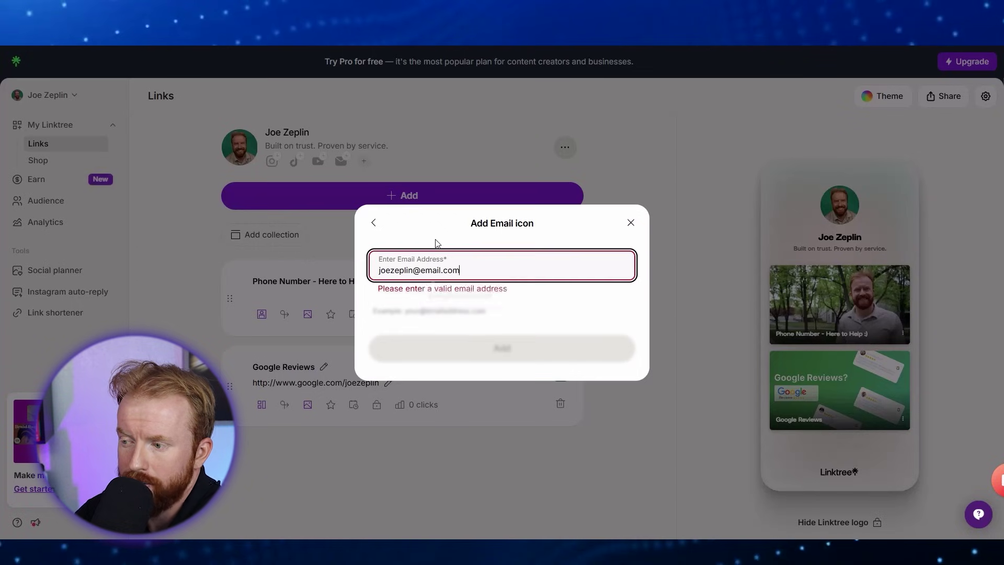
{"action": "left_click", "coordinate": [513, 347]}
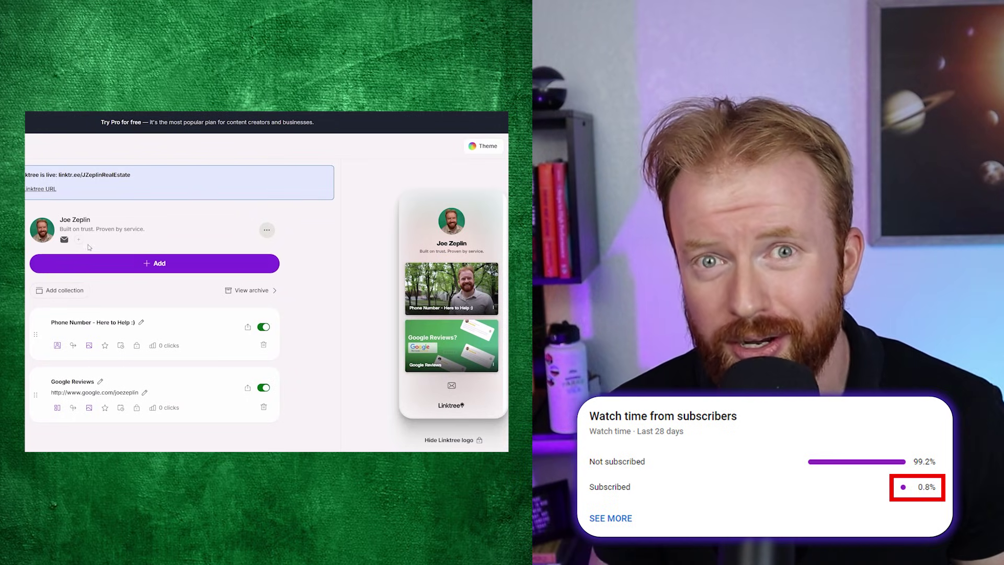
Add a Facebook social icon linked to the pasted Facebook page address.
{"action": "left_click", "coordinate": [78, 241]}
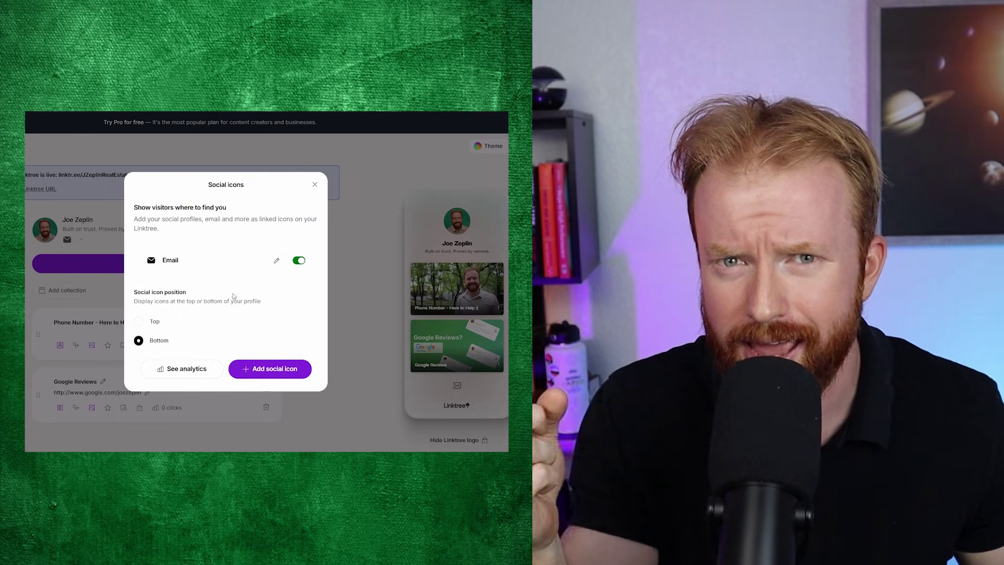
{"action": "left_click", "coordinate": [271, 369]}
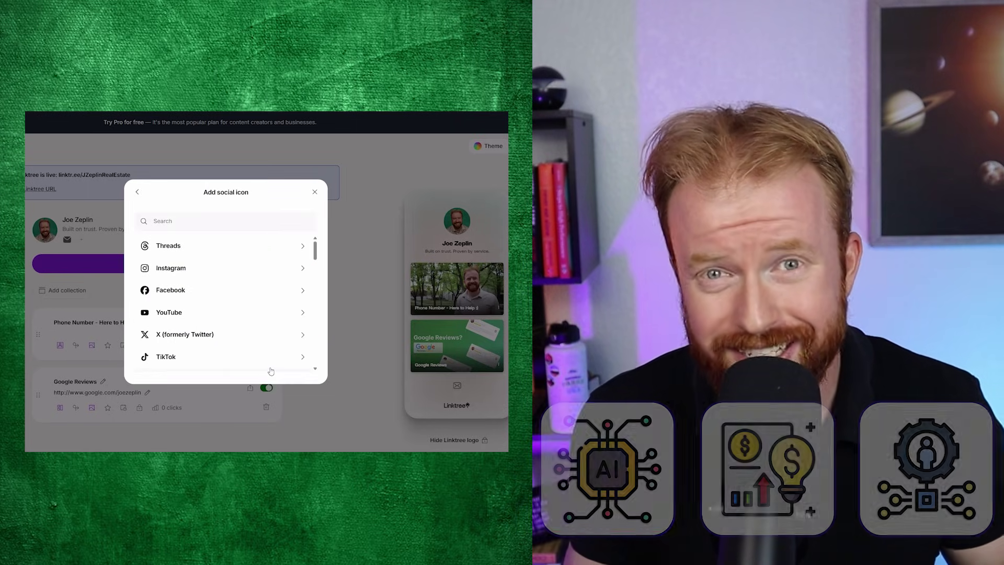
{"action": "left_click", "coordinate": [222, 291]}
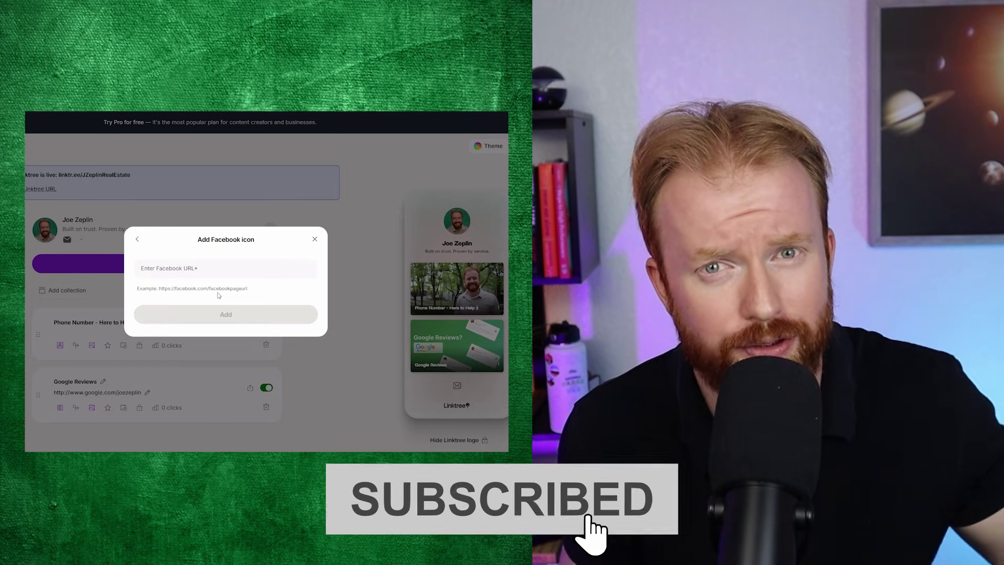
{"action": "left_click", "coordinate": [157, 272]}
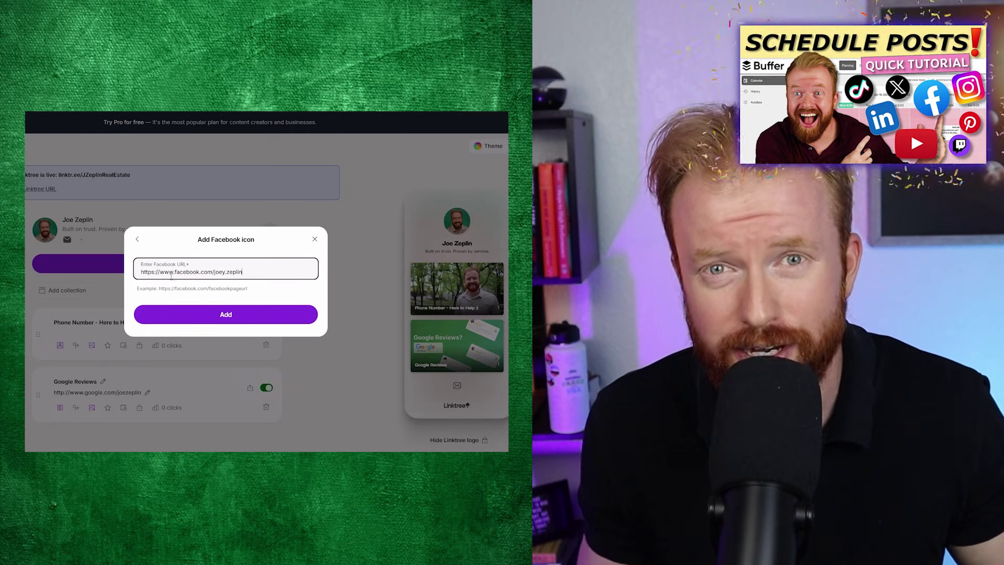
{"action": "left_click", "coordinate": [212, 314]}
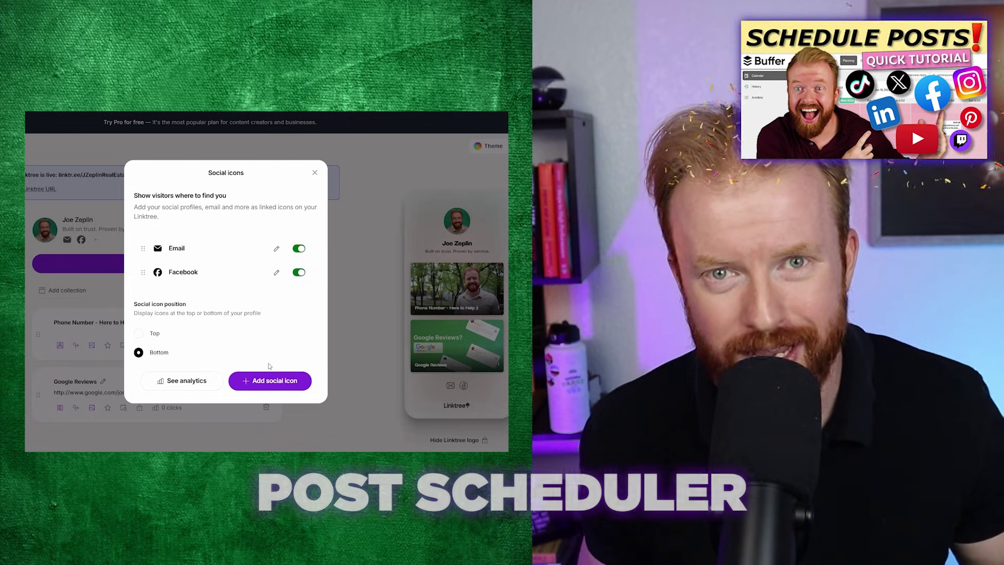
Add a YouTube social icon linked to the pasted YouTube channel address.
{"action": "left_click", "coordinate": [271, 380]}
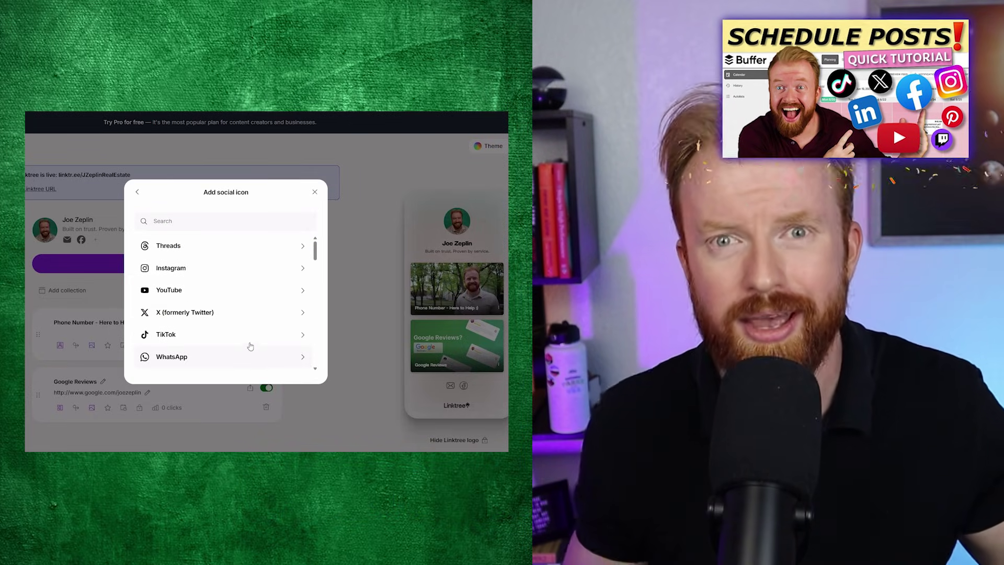
{"action": "left_click", "coordinate": [218, 296]}
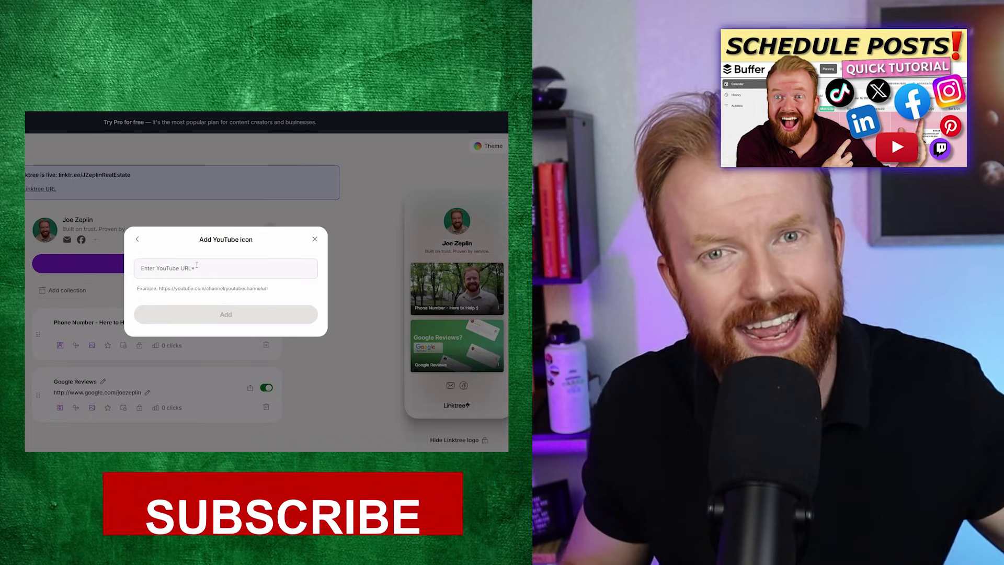
{"action": "left_click", "coordinate": [151, 272]}
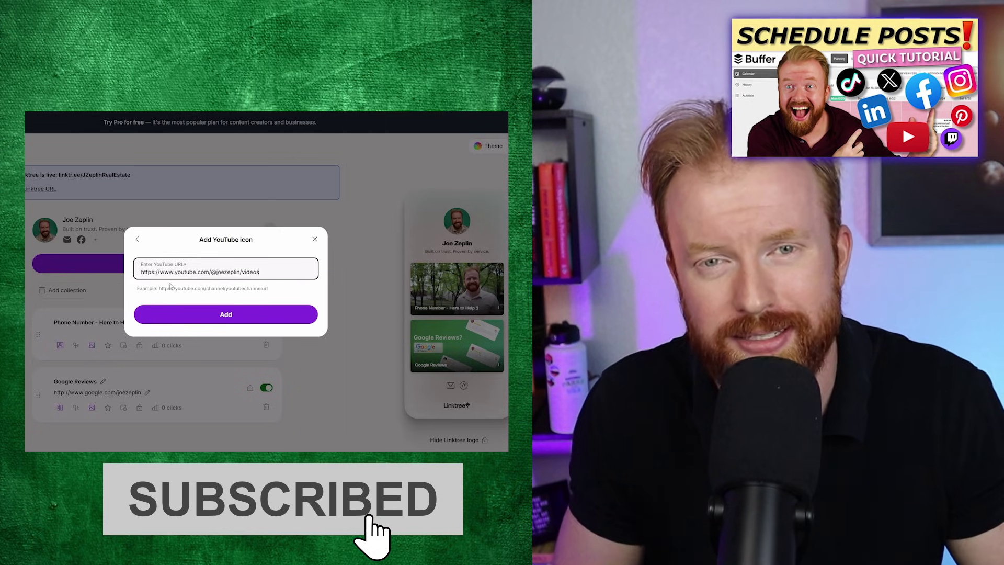
{"action": "left_click", "coordinate": [202, 313]}
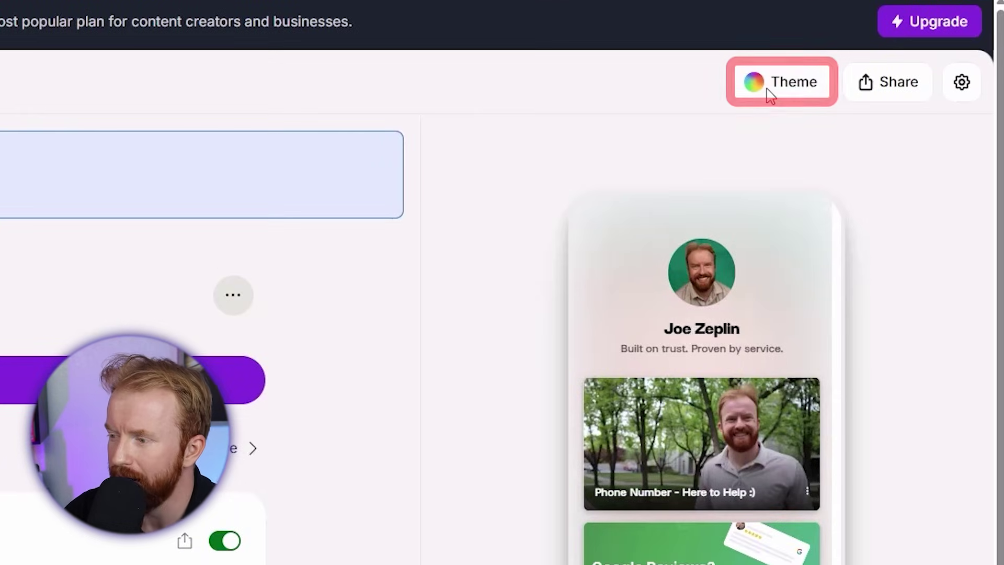
{"action": "left_click", "coordinate": [771, 92]}
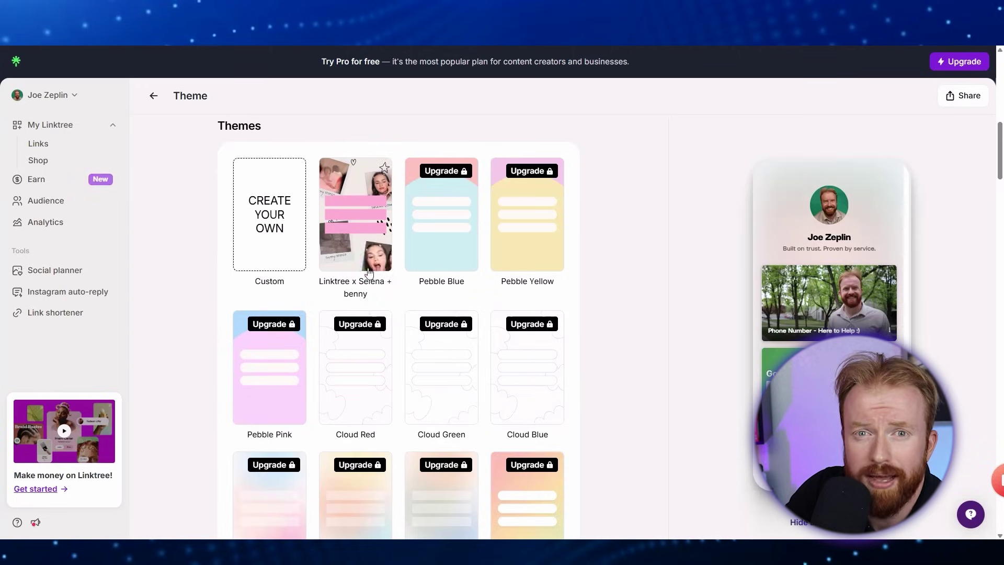
{"action": "scroll", "coordinate": [484, 348], "scroll_direction": "down", "scroll_amount": 15}
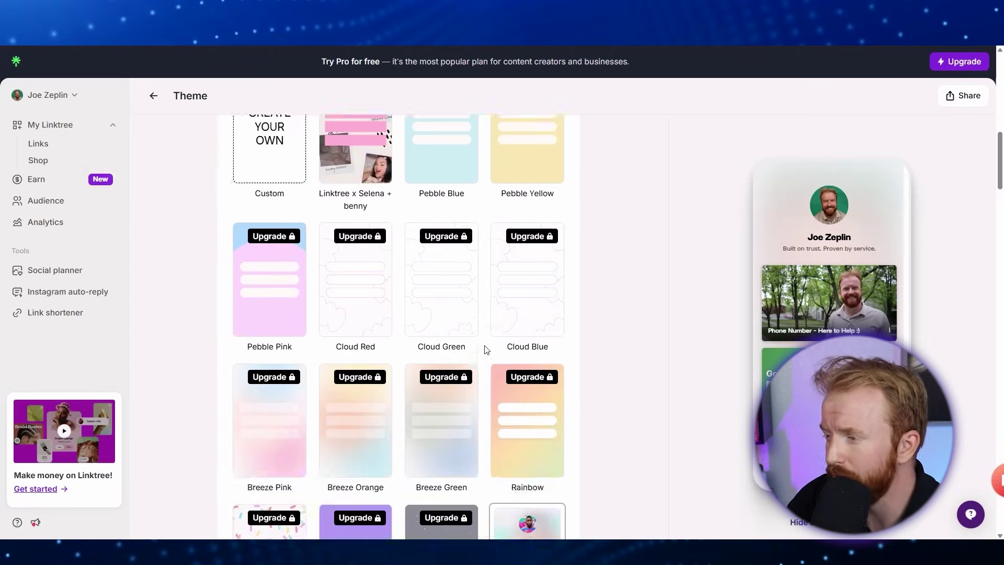
{"action": "scroll", "coordinate": [486, 349], "scroll_direction": "down", "scroll_amount": 1}
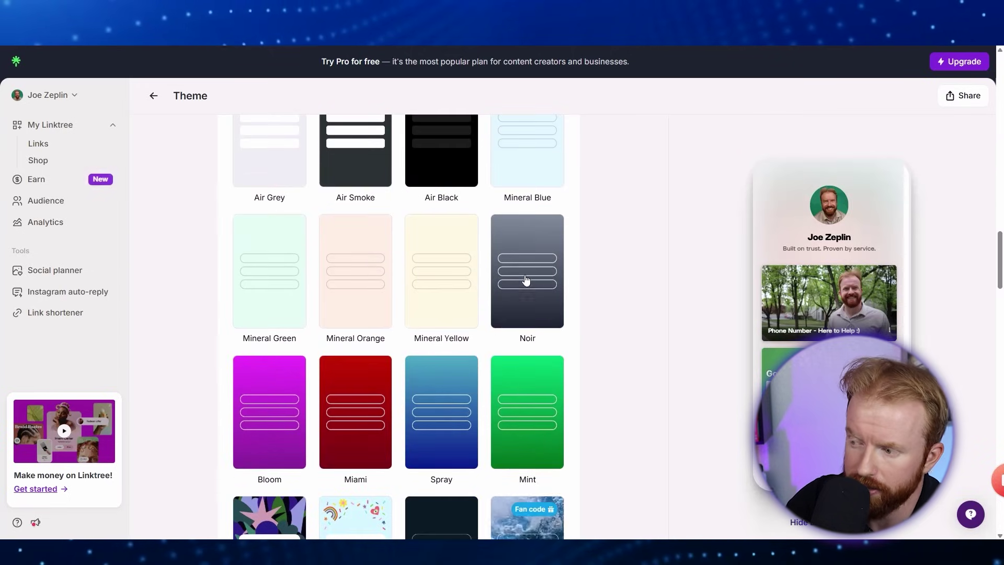
{"action": "left_click", "coordinate": [564, 269]}
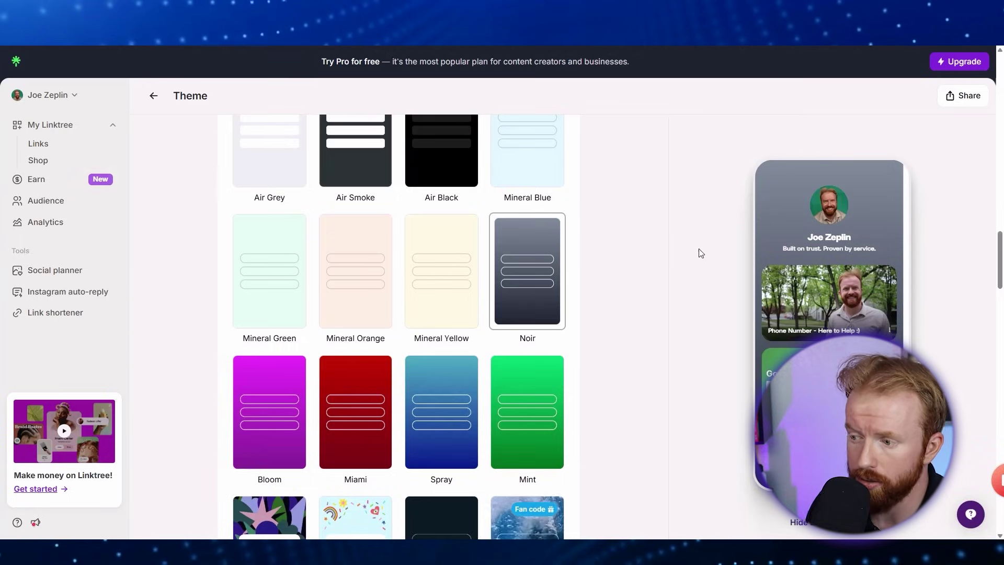
{"action": "scroll", "coordinate": [567, 325], "scroll_direction": "down", "scroll_amount": 1}
{"action": "scroll", "coordinate": [567, 326], "scroll_direction": "down", "scroll_amount": 14}
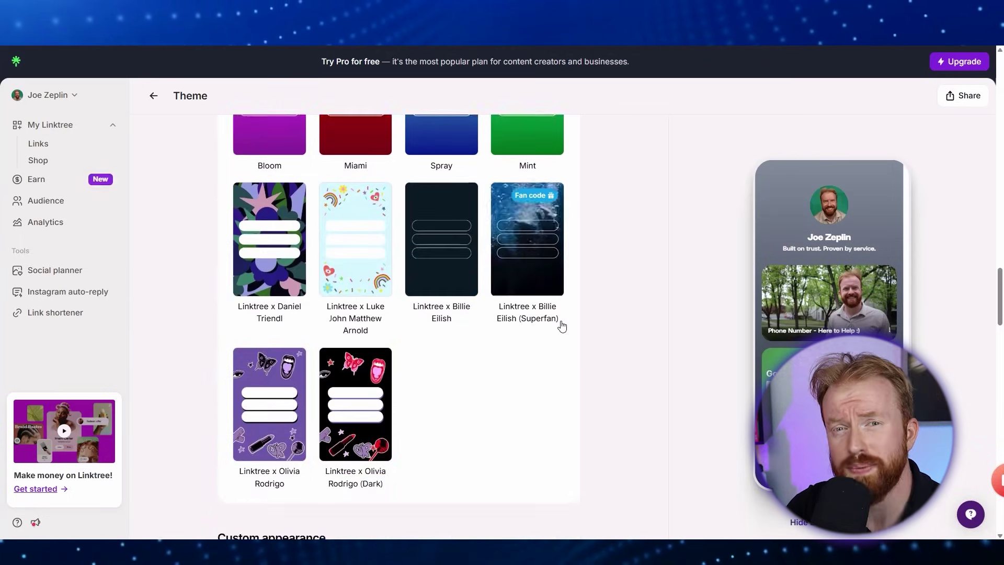
{"action": "scroll", "coordinate": [562, 326], "scroll_direction": "down", "scroll_amount": 2}
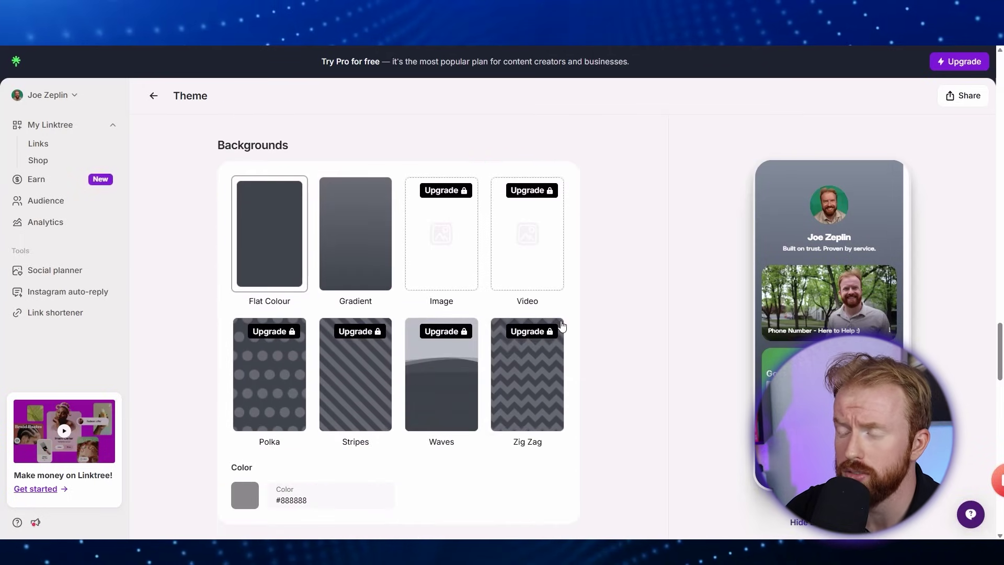
{"action": "left_click", "coordinate": [255, 485]}
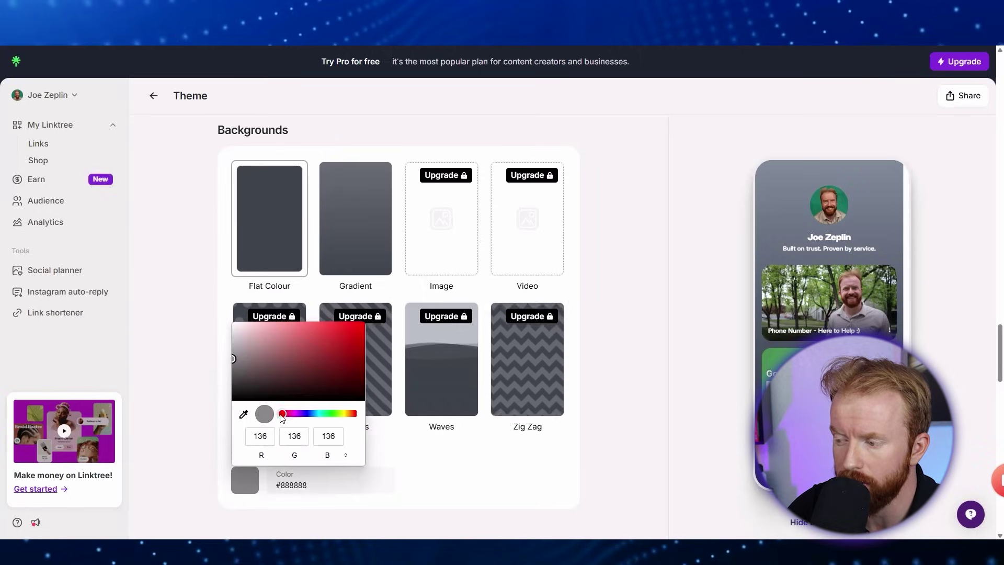
{"action": "left_click_drag", "start_coordinate": [282, 414], "coordinate": [354, 414]}
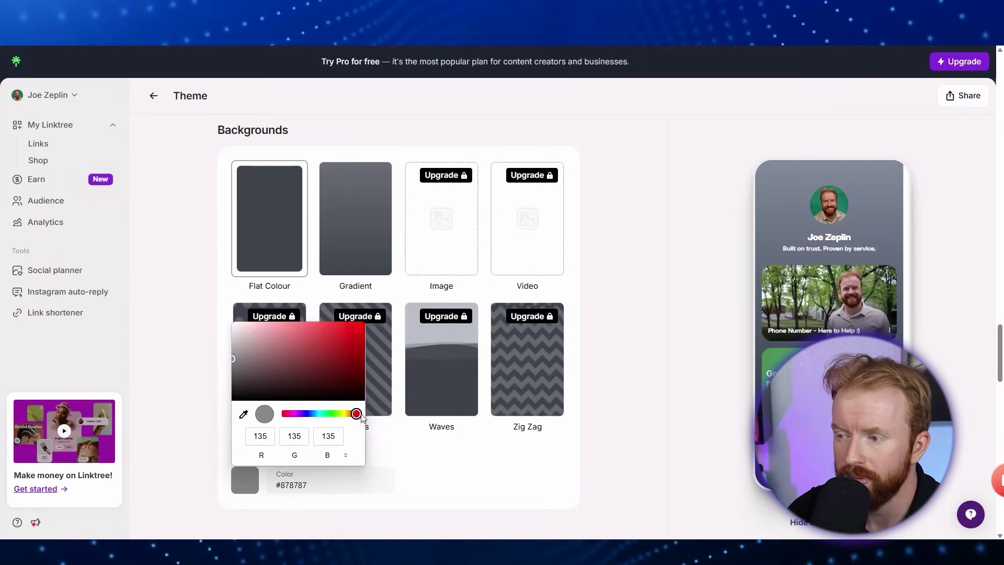
{"action": "left_click", "coordinate": [643, 406]}
{"action": "scroll", "coordinate": [635, 406], "scroll_direction": "down", "scroll_amount": 7}
{"action": "scroll", "coordinate": [637, 402], "scroll_direction": "down", "scroll_amount": 1}
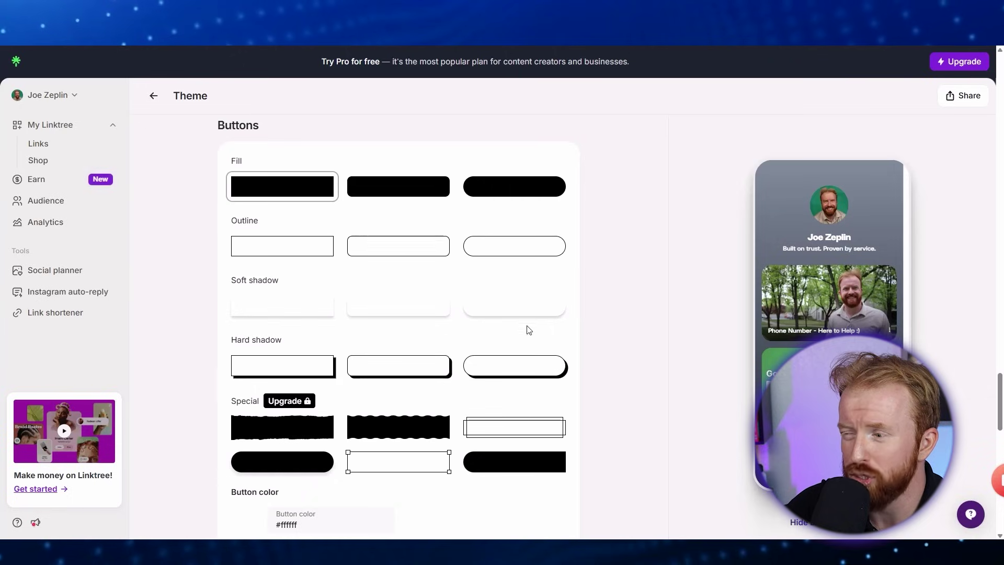
{"action": "scroll", "coordinate": [623, 399], "scroll_direction": "down", "scroll_amount": 9}
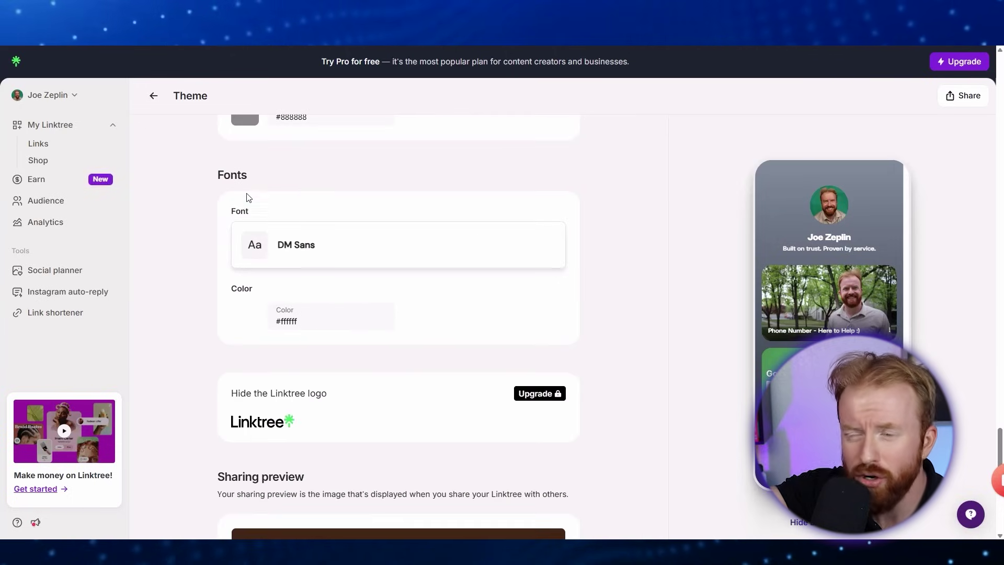
{"action": "scroll", "coordinate": [612, 350], "scroll_direction": "down", "scroll_amount": 7}
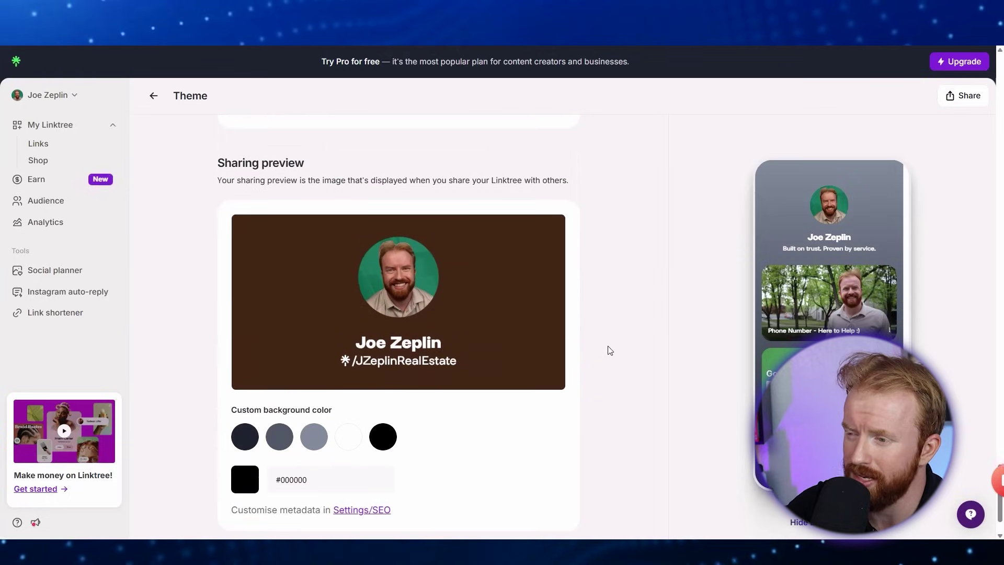
Set the sharing preview's custom background colour to the dark grey #4F5765 swatch.
{"action": "left_click_drag", "start_coordinate": [218, 131], "coordinate": [354, 149]}
{"action": "left_click_drag", "start_coordinate": [417, 148], "coordinate": [564, 150]}
{"action": "left_click", "coordinate": [619, 196]}
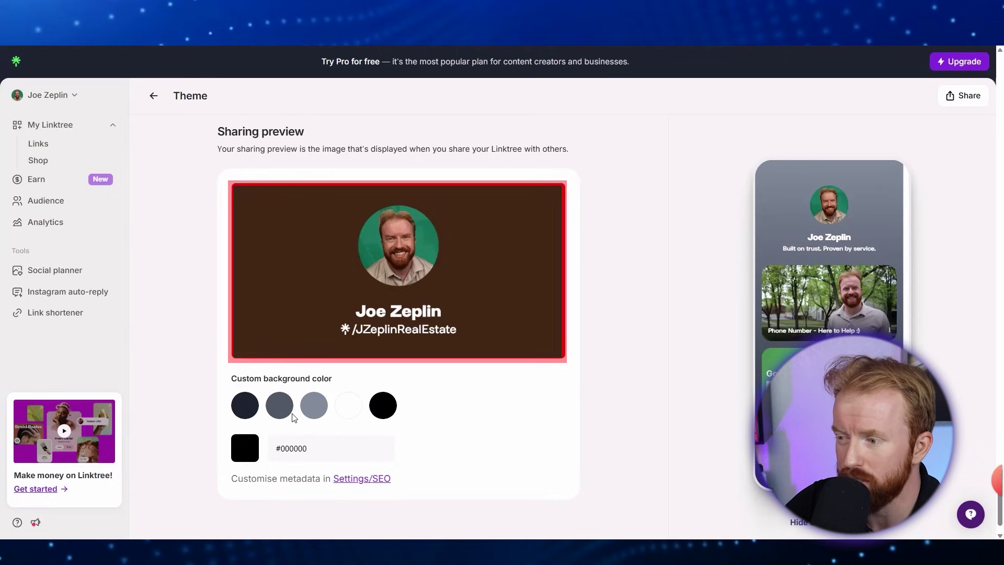
{"action": "left_click", "coordinate": [280, 408]}
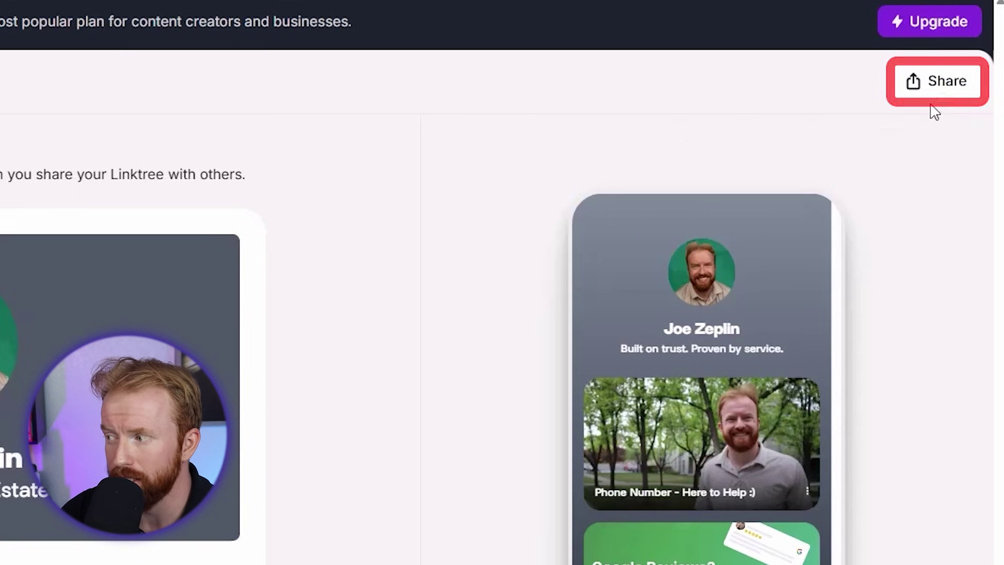
Download the profile's Linktree QR code as a PNG from the Share menu.
{"action": "left_click", "coordinate": [959, 97]}
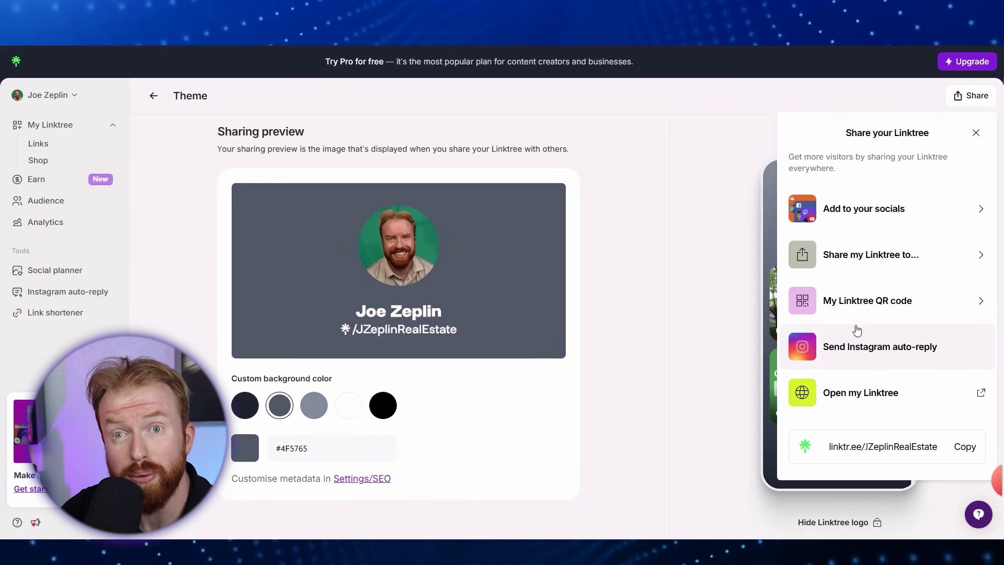
{"action": "left_click", "coordinate": [893, 312]}
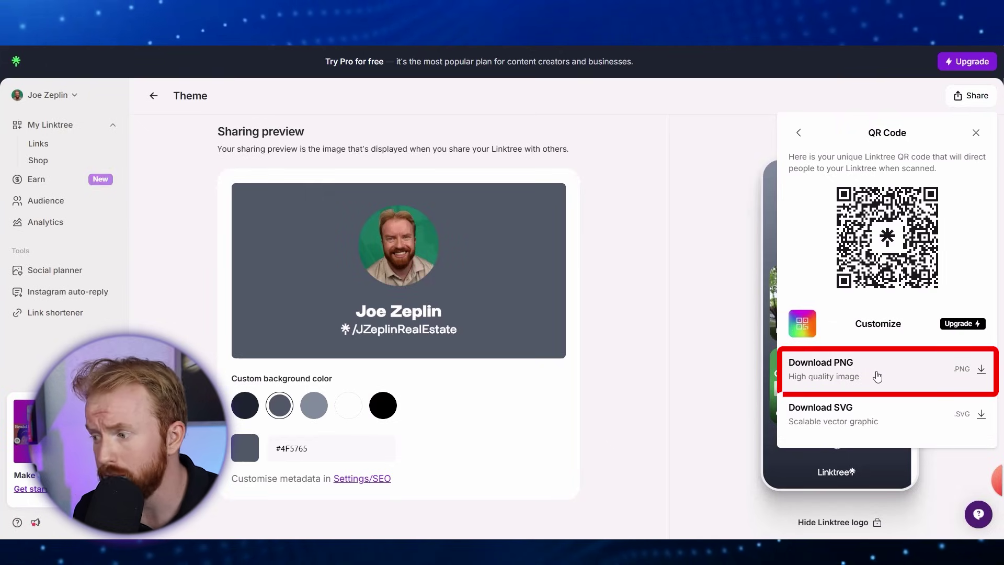
{"action": "left_click", "coordinate": [981, 370]}
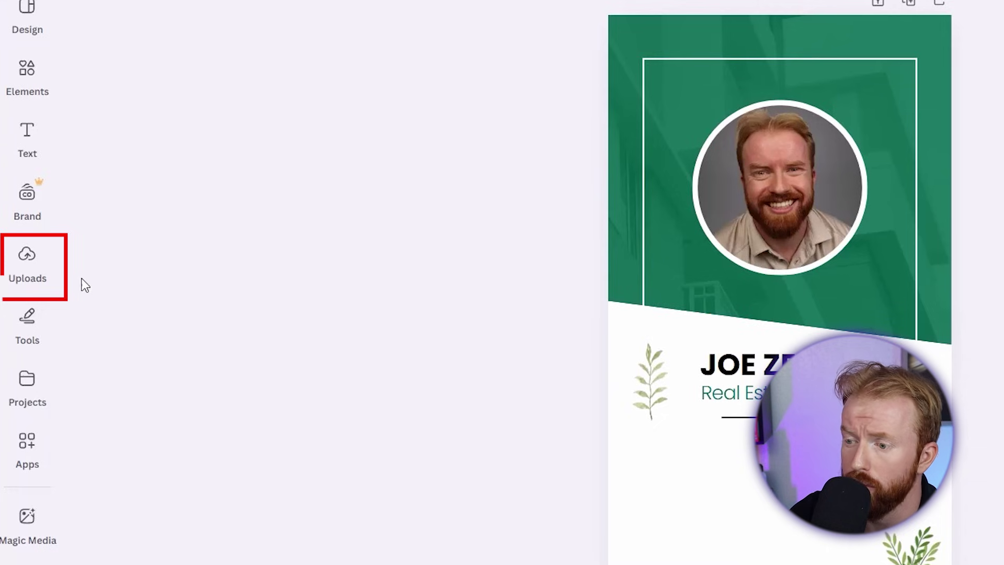
Upload the downloaded QR code PNG from the Downloads folder into Canva.
{"action": "left_click", "coordinate": [29, 266]}
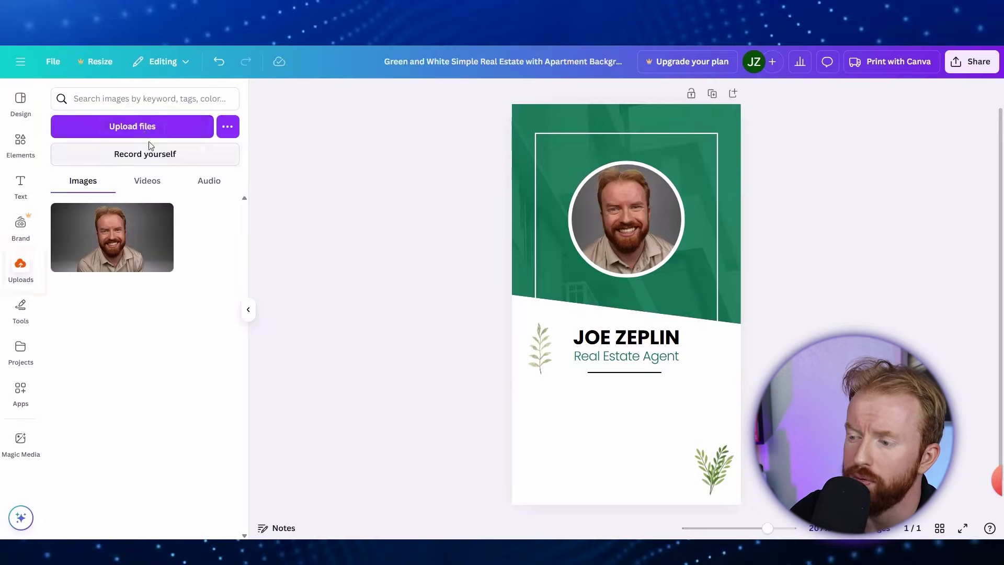
{"action": "left_click", "coordinate": [218, 52]}
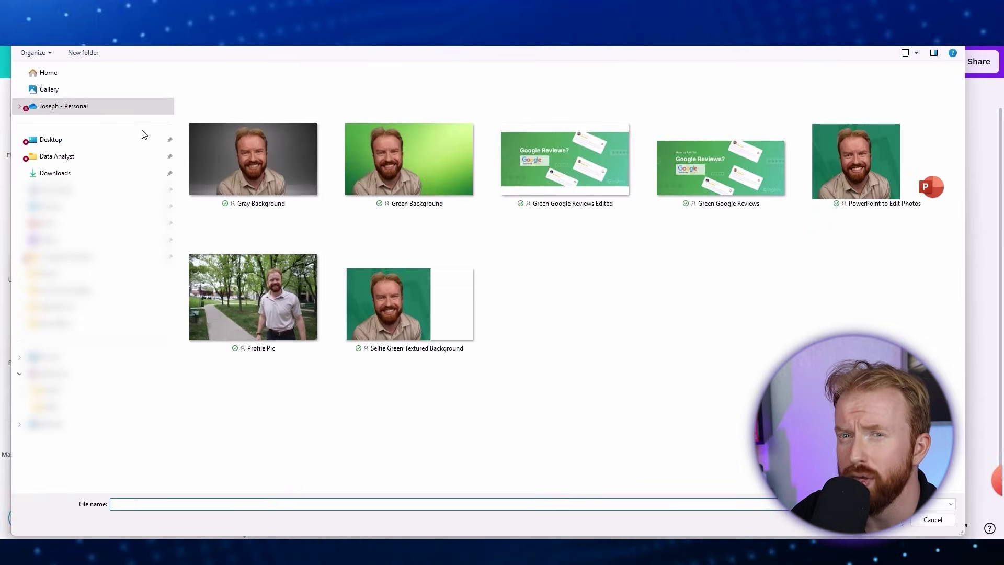
{"action": "left_click", "coordinate": [104, 179]}
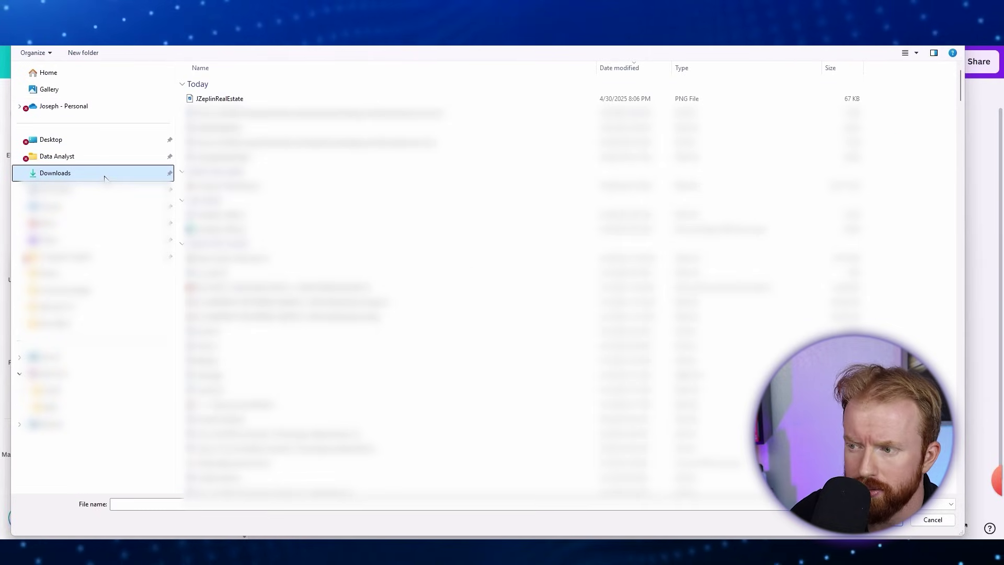
{"action": "double_click", "coordinate": [251, 100]}
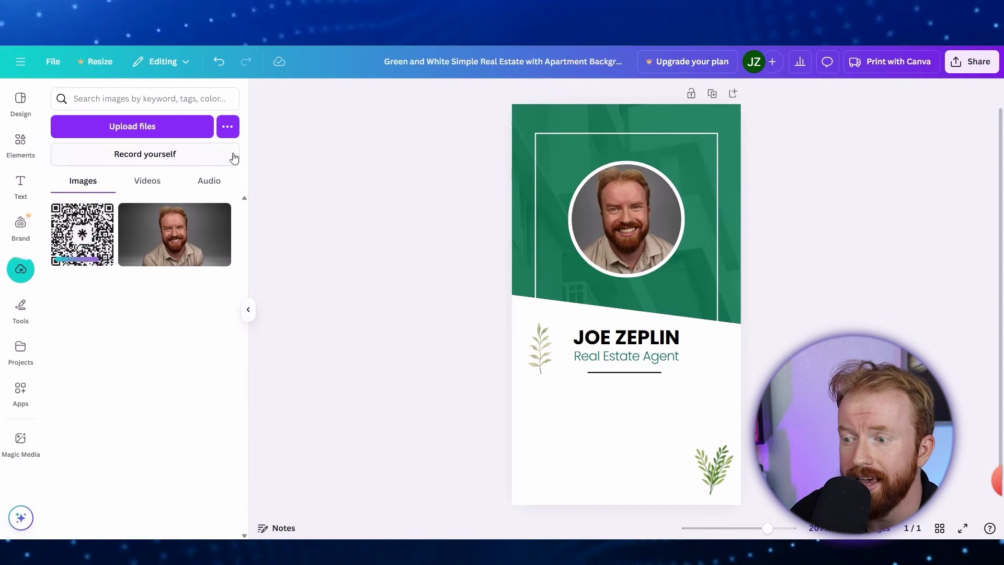
Place the QR code on the card, resized and centred below 'Real Estate Agent'.
{"action": "left_click_drag", "start_coordinate": [73, 247], "coordinate": [606, 387]}
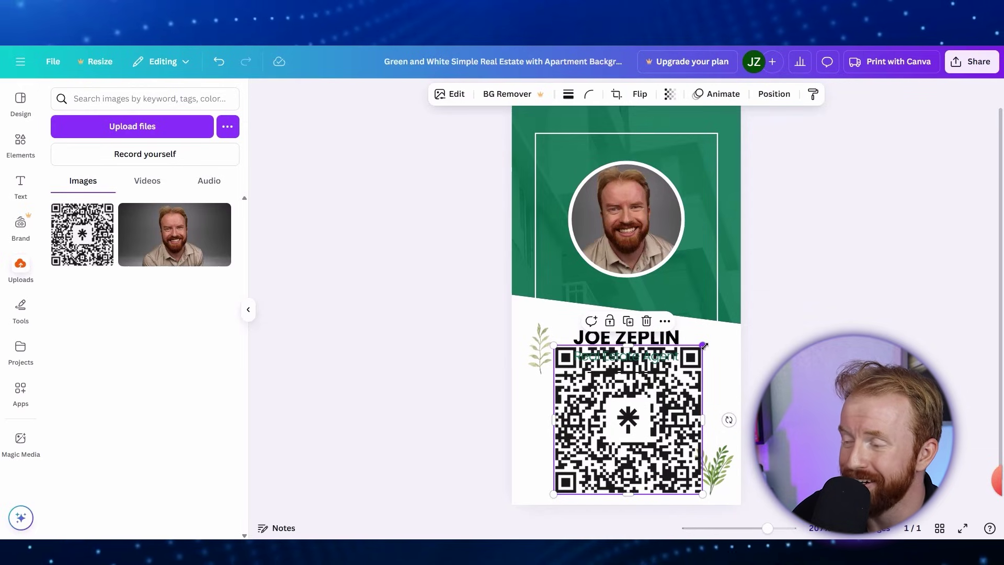
{"action": "left_click_drag", "start_coordinate": [704, 346], "coordinate": [654, 392]}
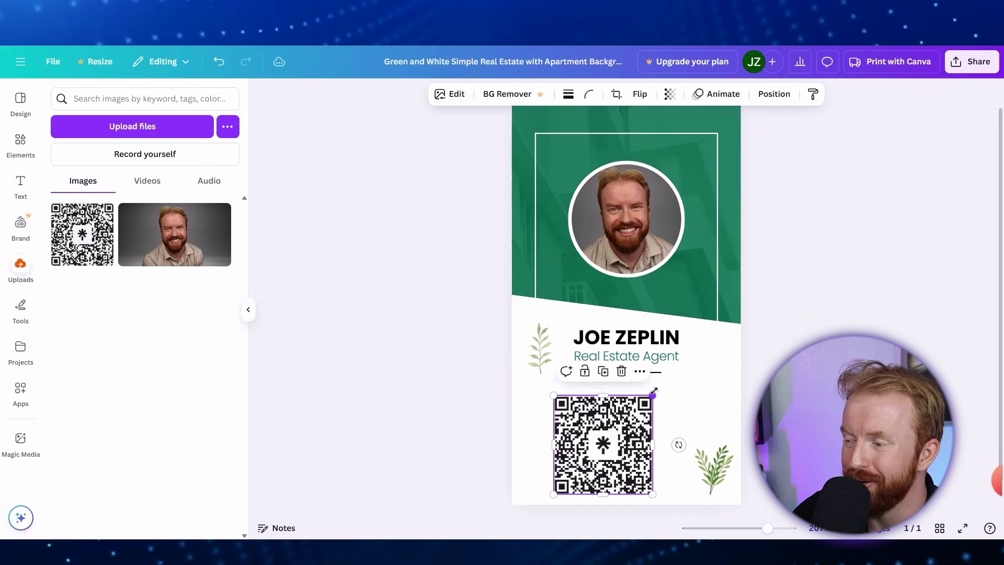
{"action": "left_click_drag", "start_coordinate": [609, 444], "coordinate": [633, 433]}
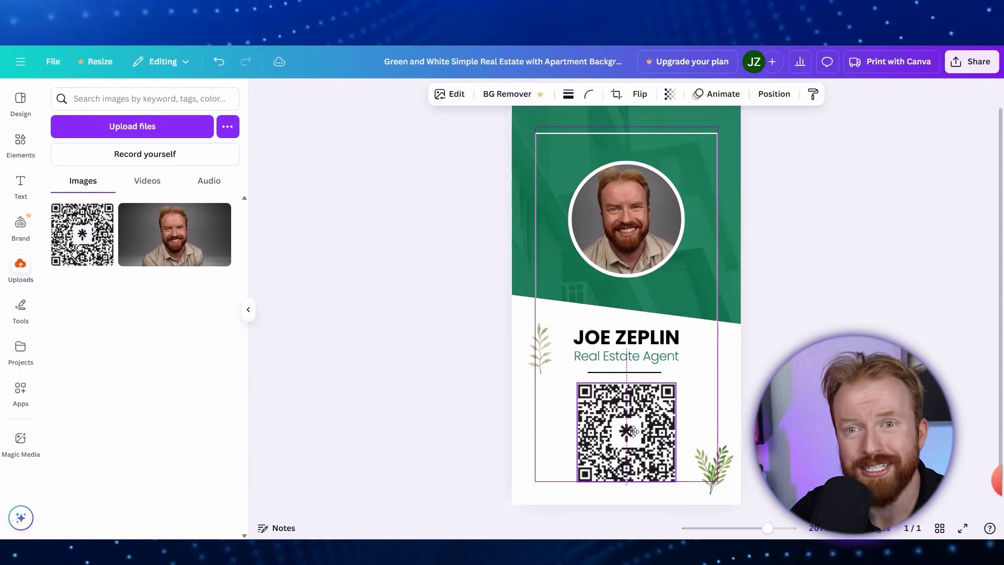
{"action": "left_click", "coordinate": [249, 310]}
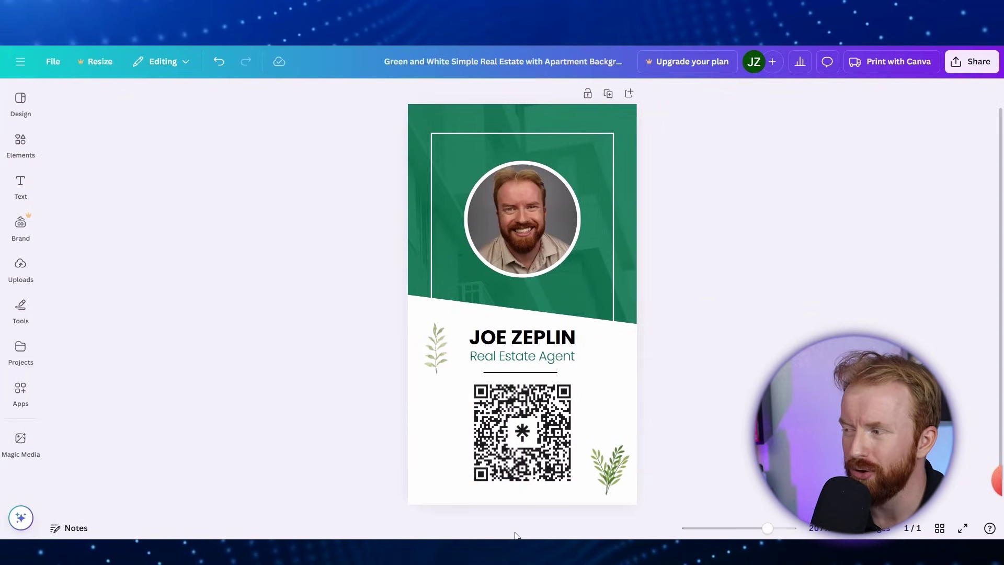
{"action": "left_click", "coordinate": [890, 62]}
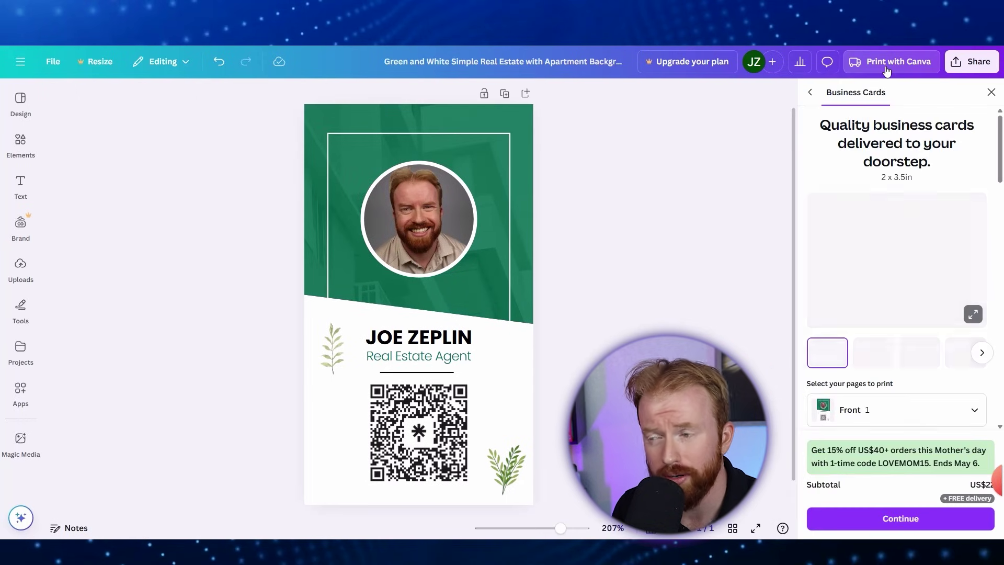
{"action": "left_click", "coordinate": [872, 356]}
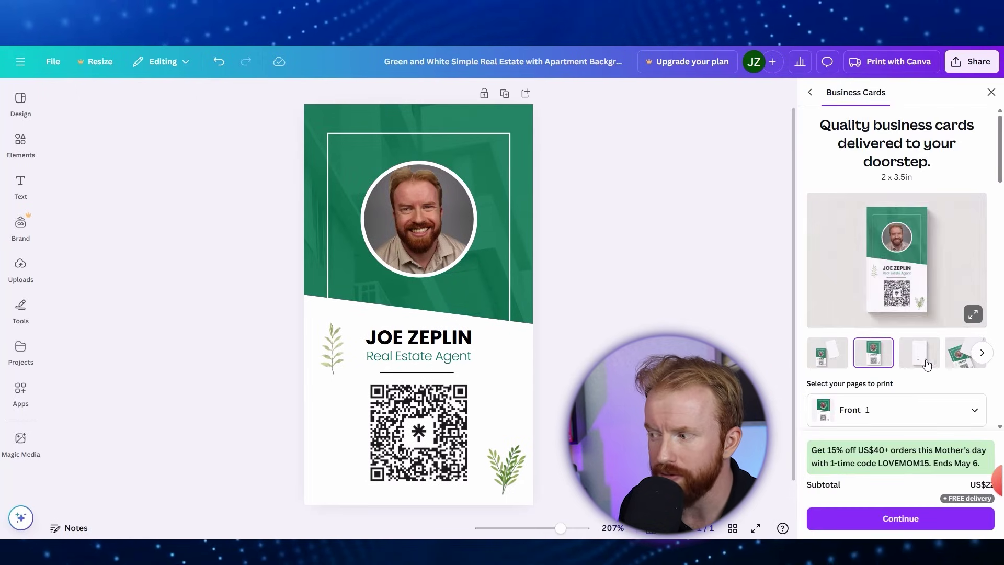
{"action": "scroll", "coordinate": [874, 376], "scroll_direction": "down", "scroll_amount": 4}
{"action": "scroll", "coordinate": [877, 397], "scroll_direction": "down", "scroll_amount": 2}
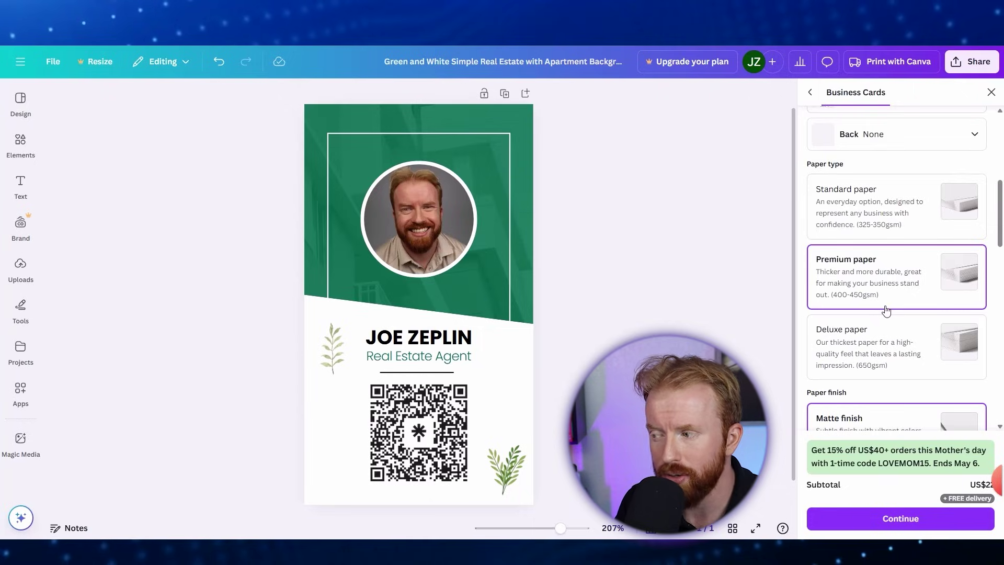
{"action": "left_click", "coordinate": [991, 93]}
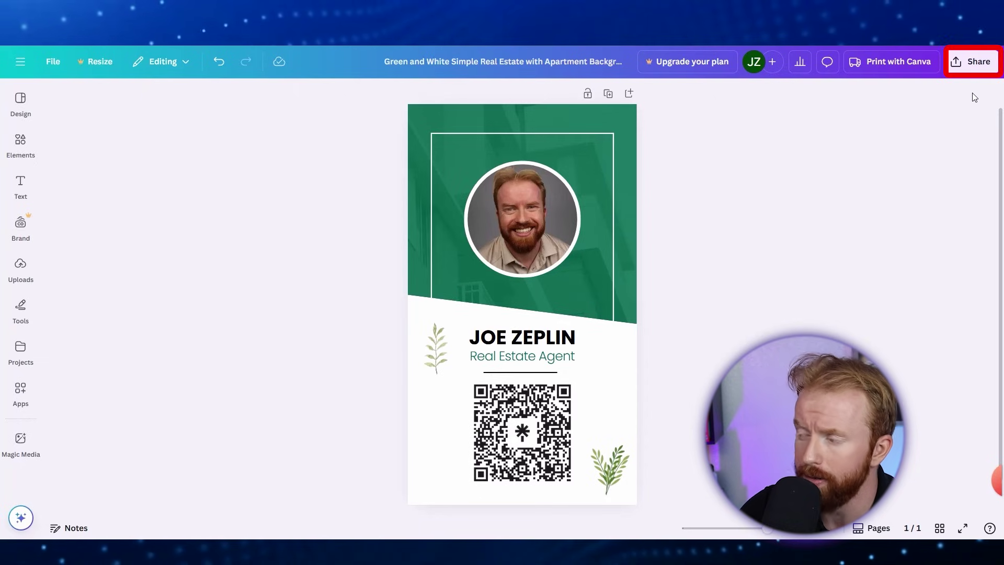
Download the business card design with the file type set to JPG instead of PNG.
{"action": "left_click", "coordinate": [978, 63]}
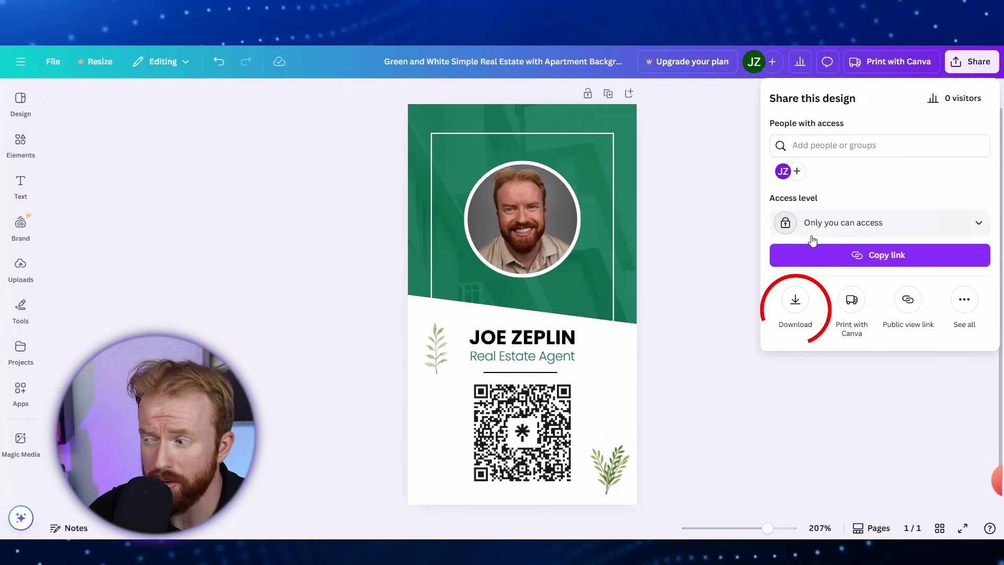
{"action": "left_click", "coordinate": [795, 302]}
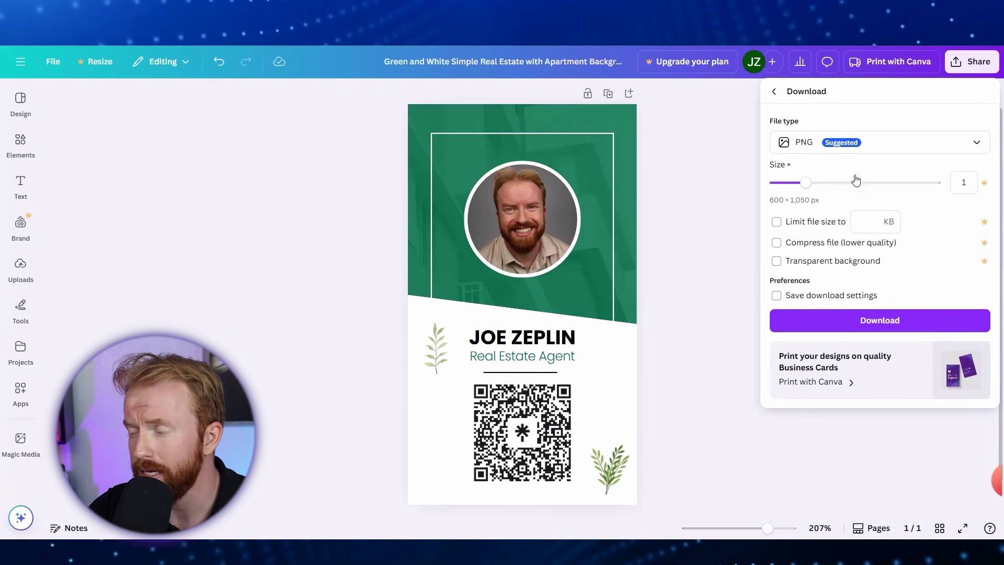
{"action": "left_click", "coordinate": [858, 149]}
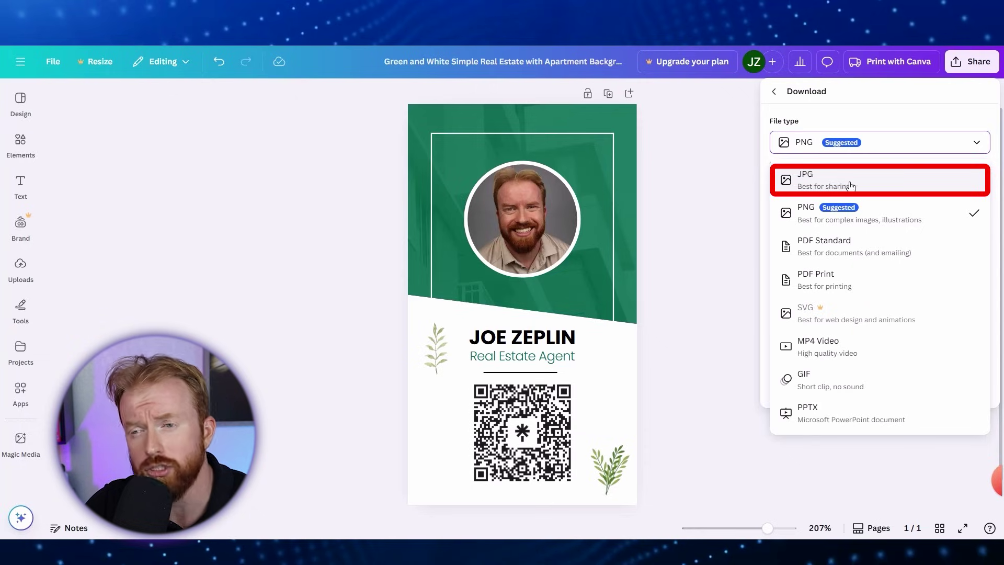
{"action": "left_click", "coordinate": [866, 184]}
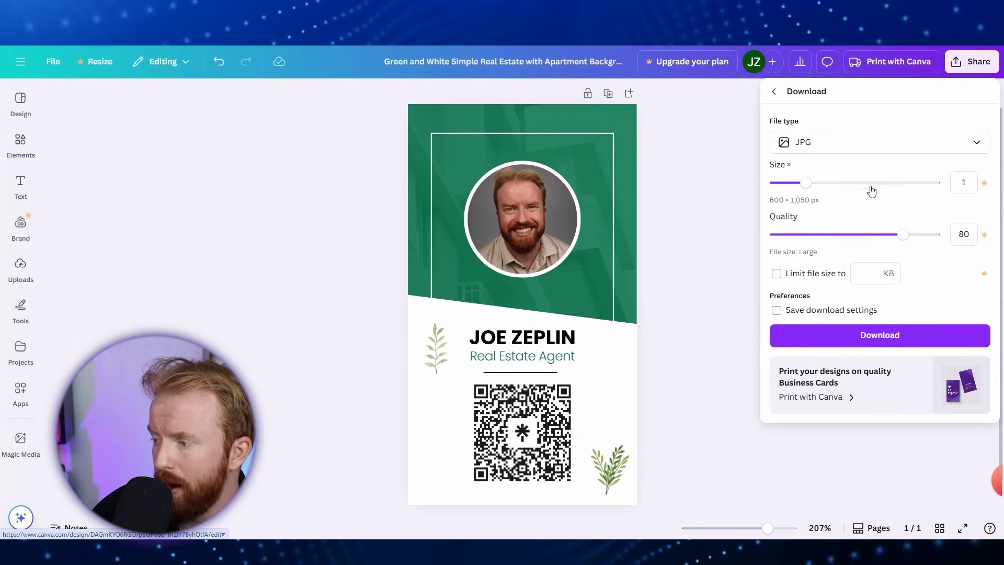
{"action": "left_click", "coordinate": [872, 339]}
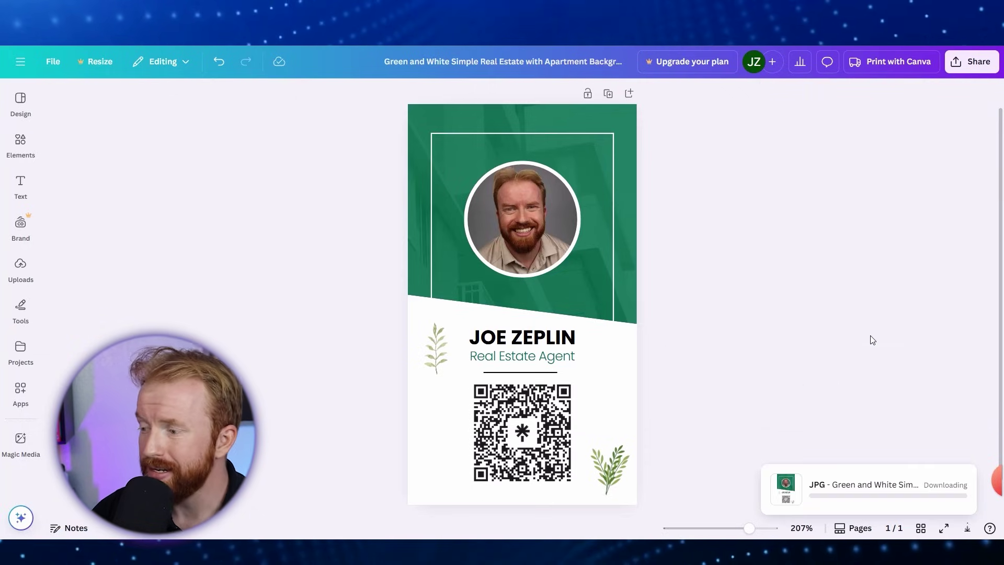